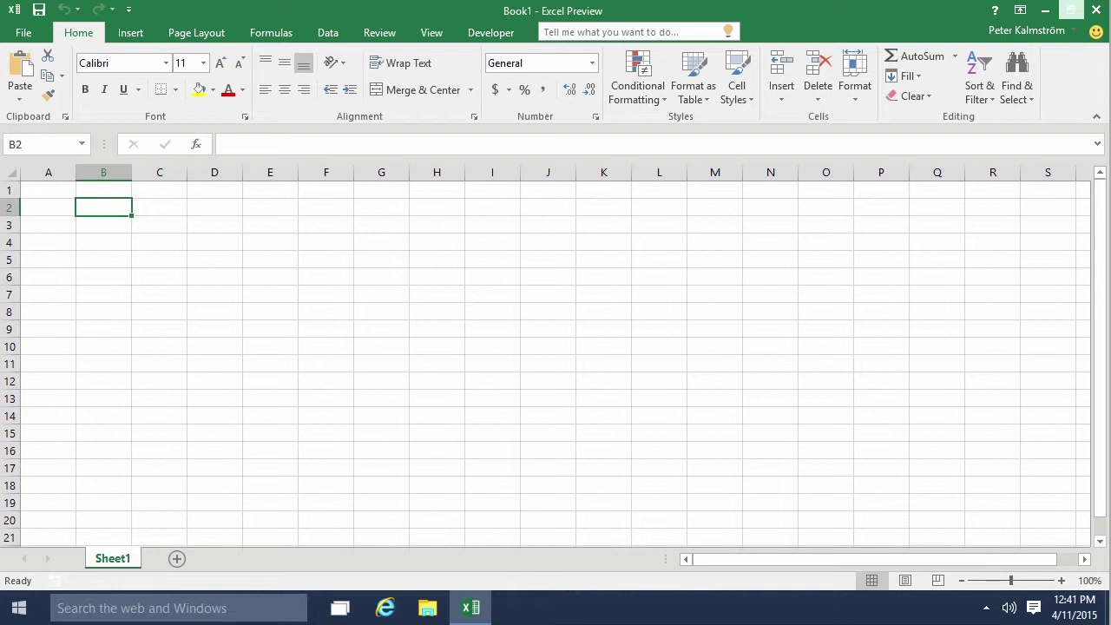
- Enter 0.5 in cell C3
left_click(284, 247)
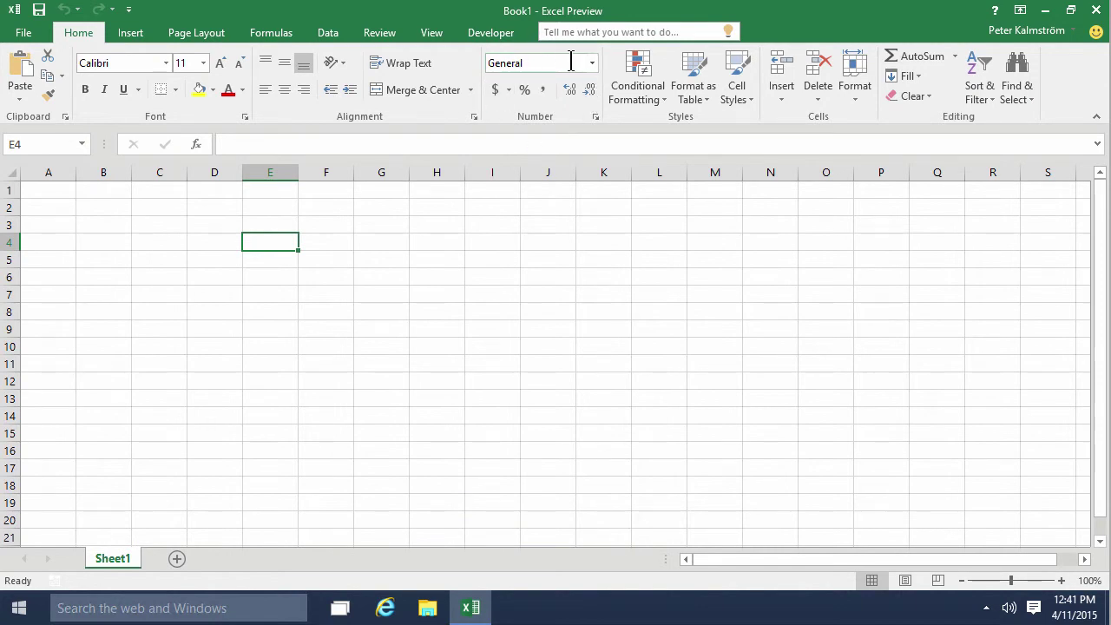
left_click(184, 229)
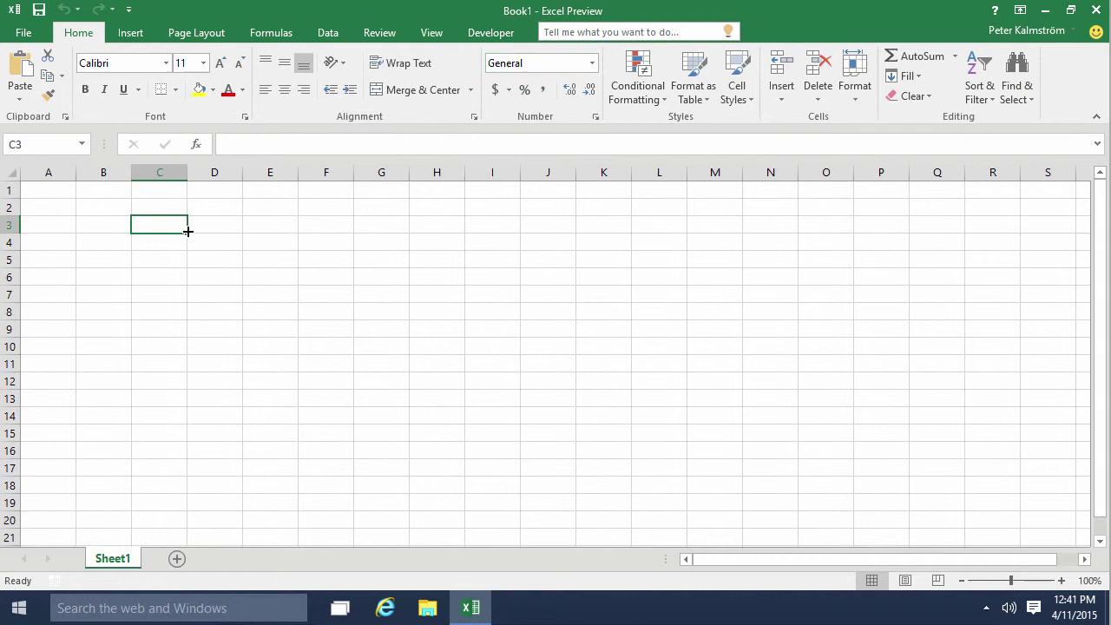
type("0.5")
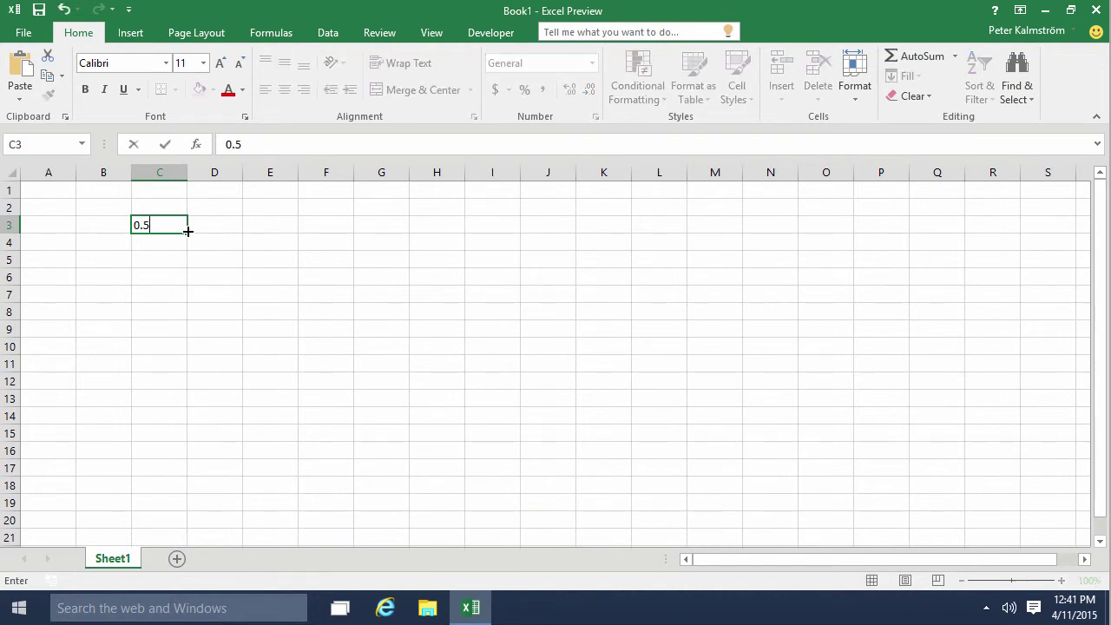
key("Return")
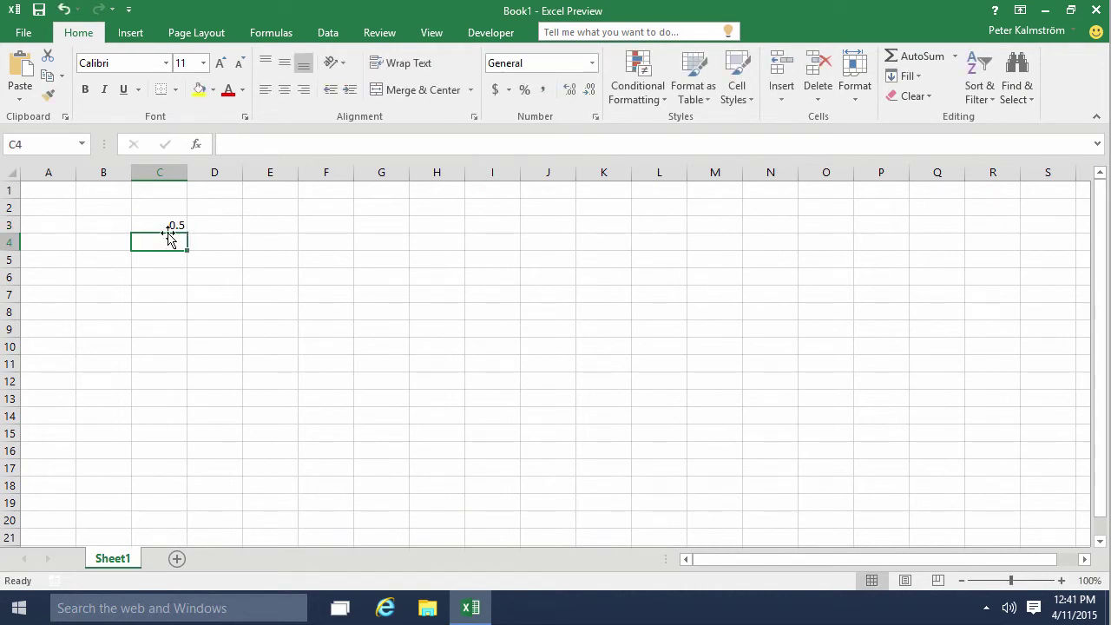
- Format cell C3 as Percentage and adjust it to show one decimal place
left_click(166, 225)
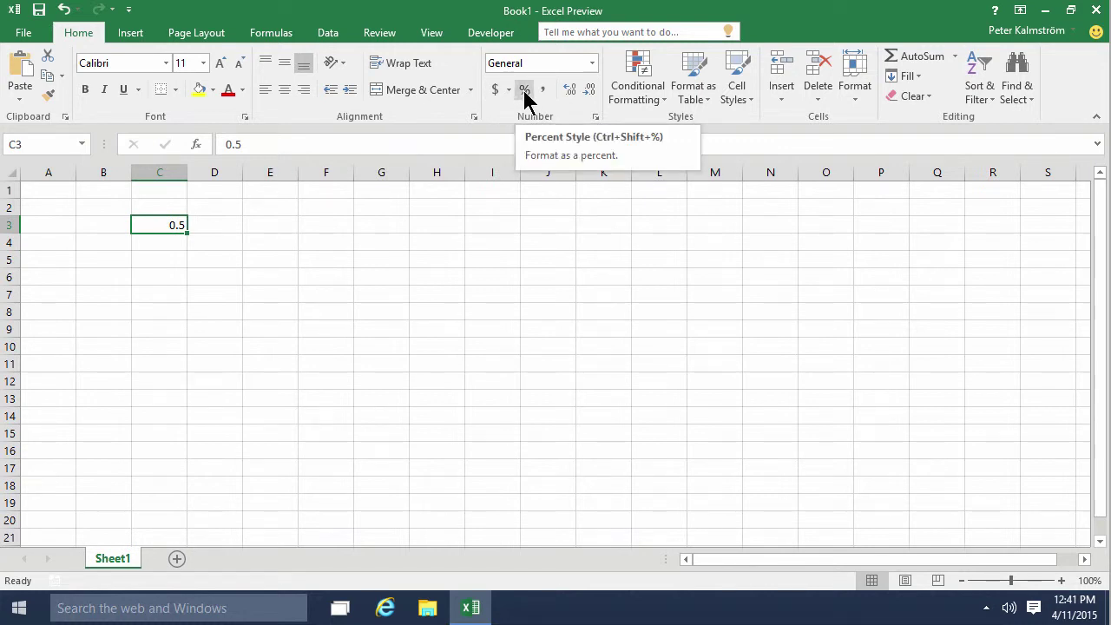
left_click(593, 63)
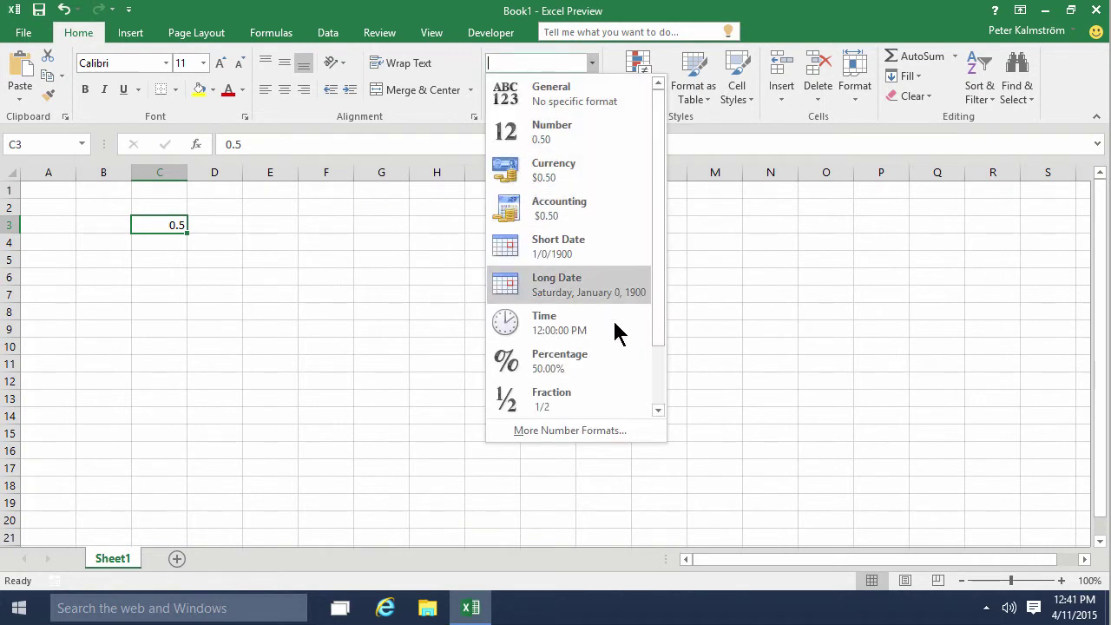
left_click(602, 368)
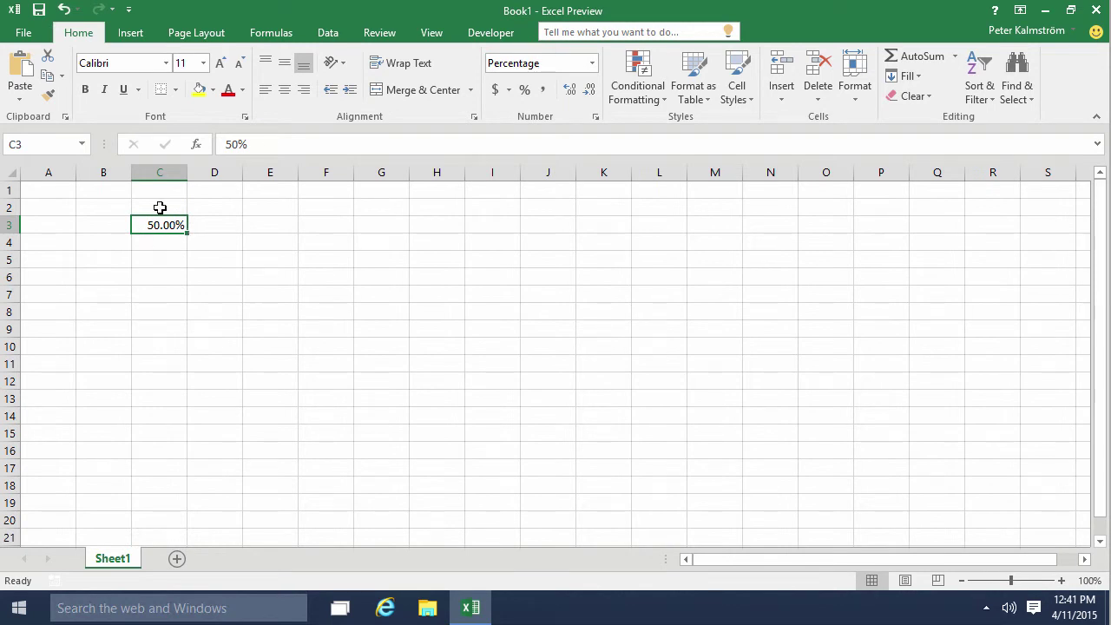
left_click(584, 95)
left_click(584, 95)
left_click(570, 94)
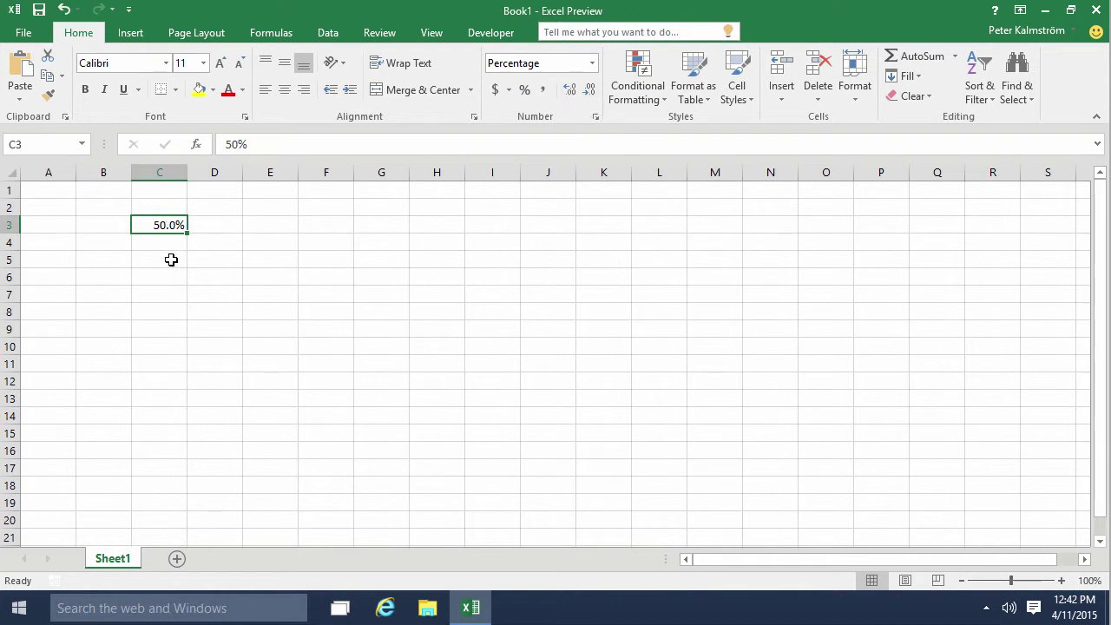
left_click(171, 258)
- Enter 125500 in cell E3, then append 789 to make the value 125500789
left_click(254, 233)
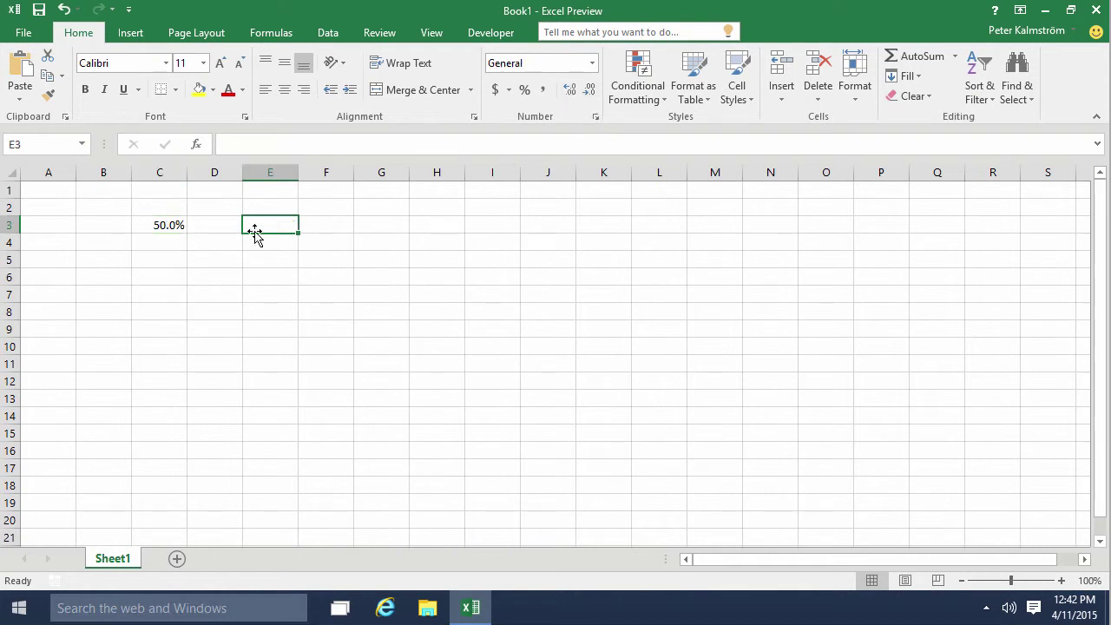
type("125")
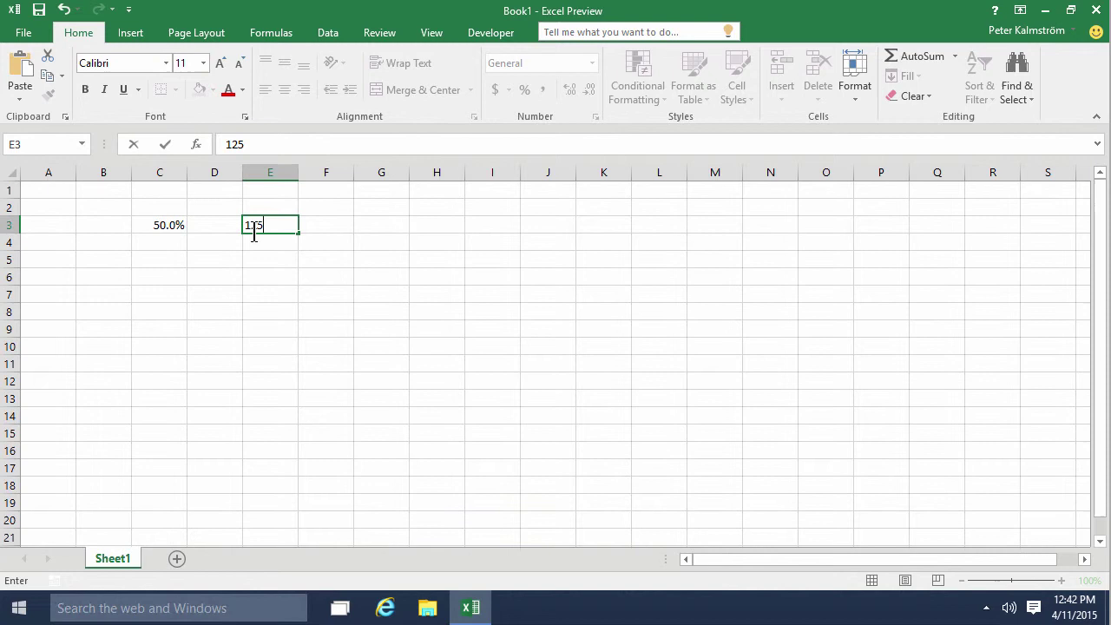
type("500")
key("Return")
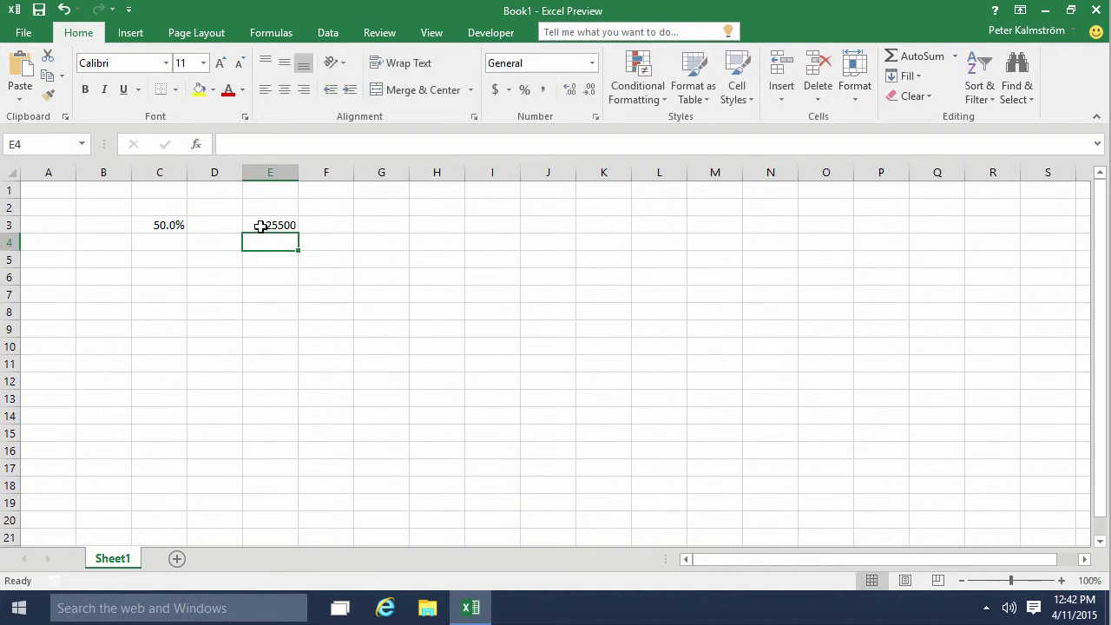
left_click(258, 225)
left_click(292, 149)
type("789")
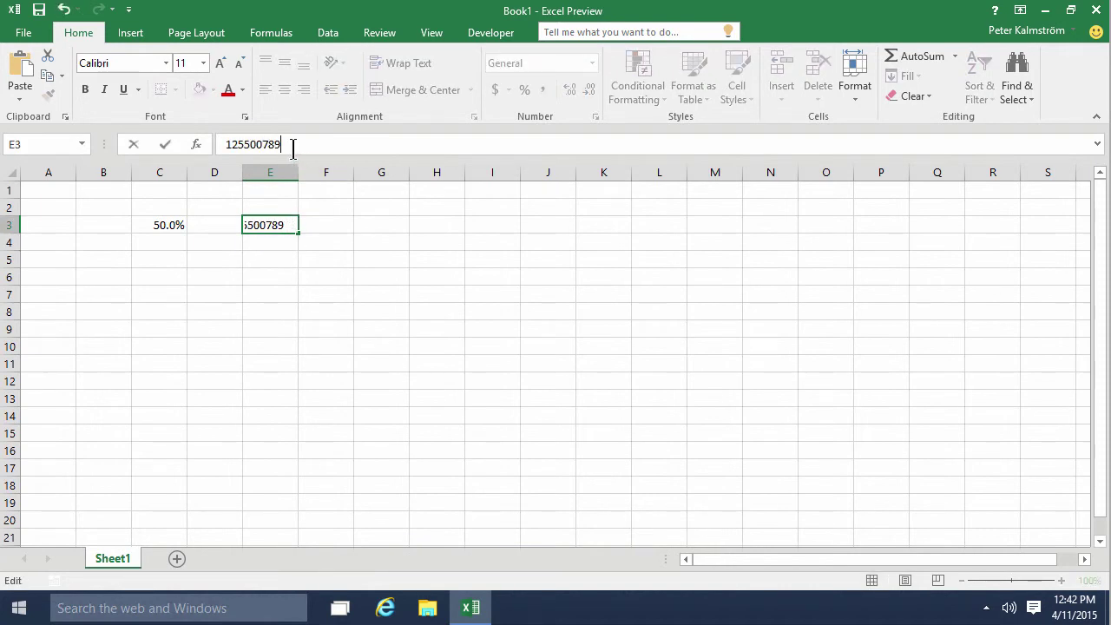
key("Return")
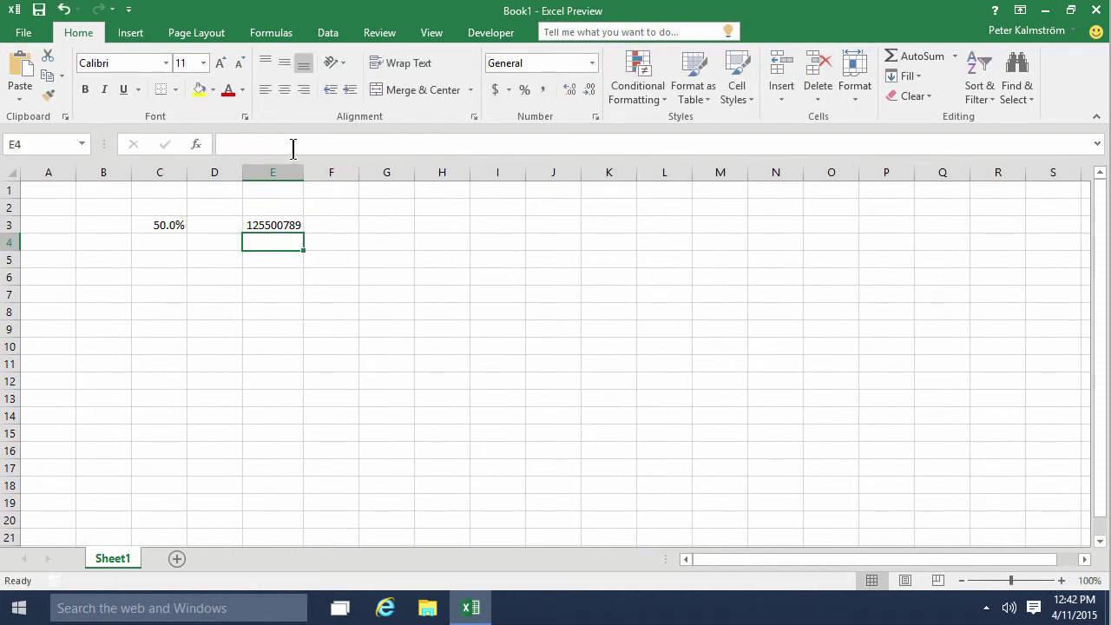
- Apply the thousands-separator Comma Style to cell E3 and reduce it to no decimal places
left_click(283, 222)
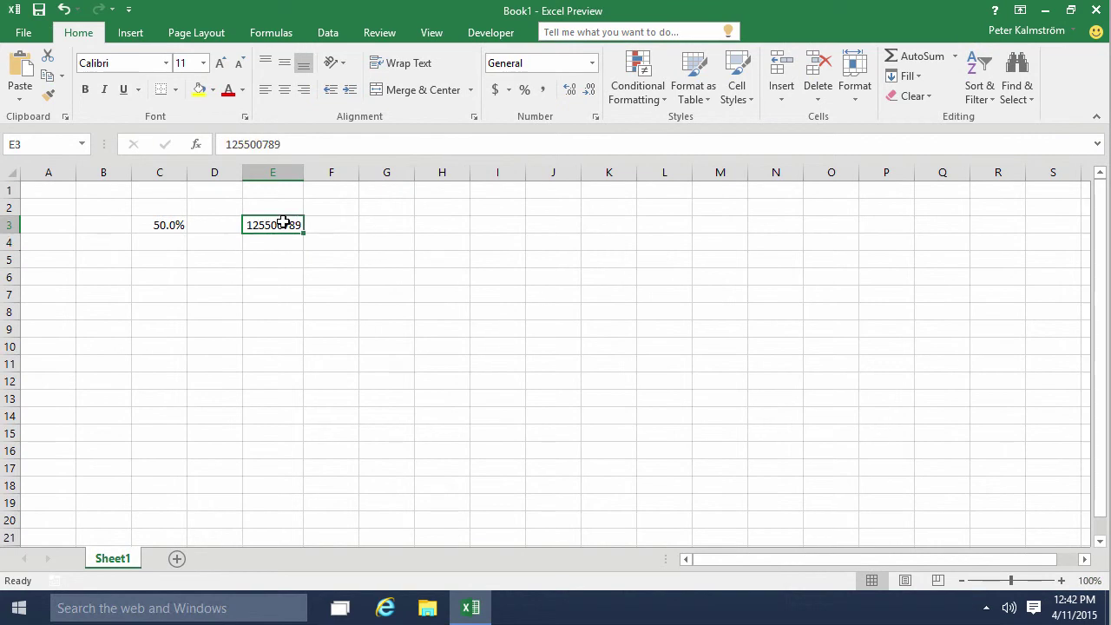
left_click(543, 92)
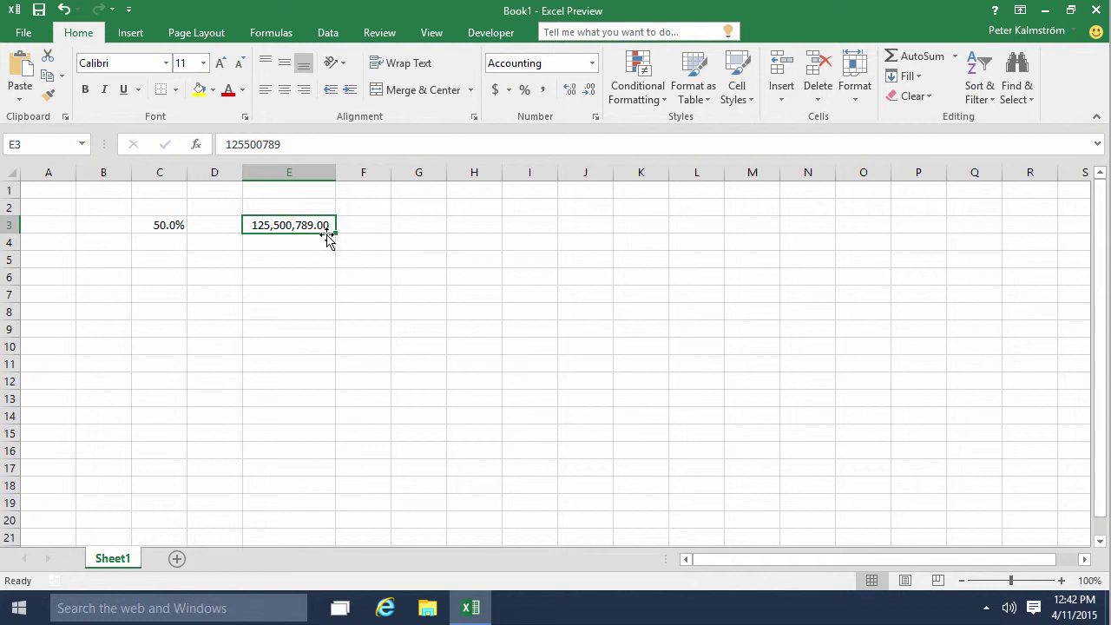
left_click(589, 91)
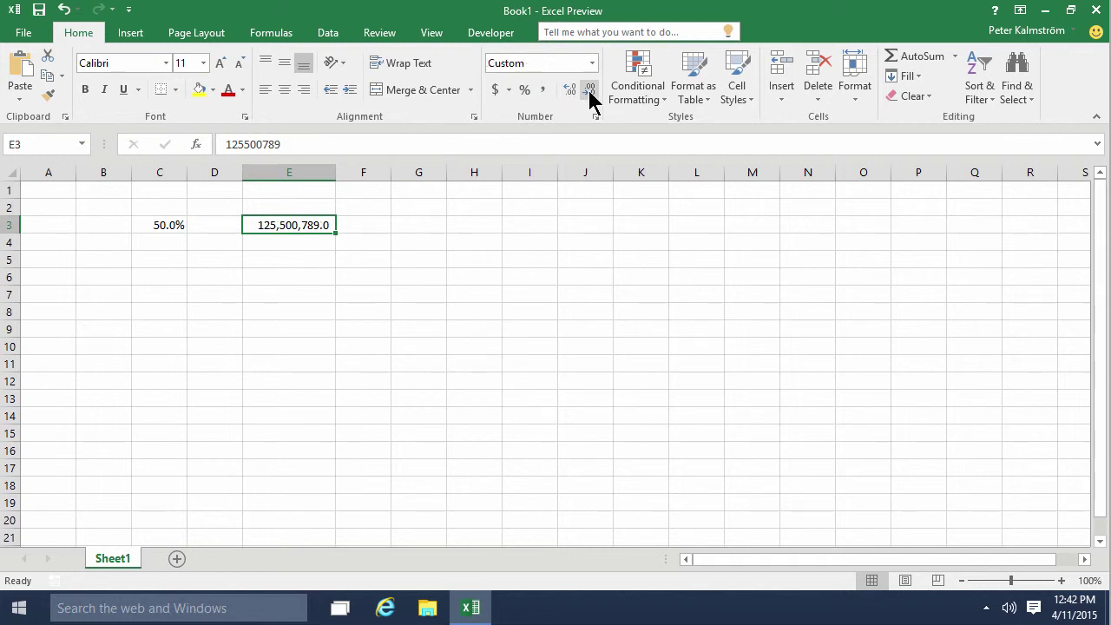
left_click(590, 91)
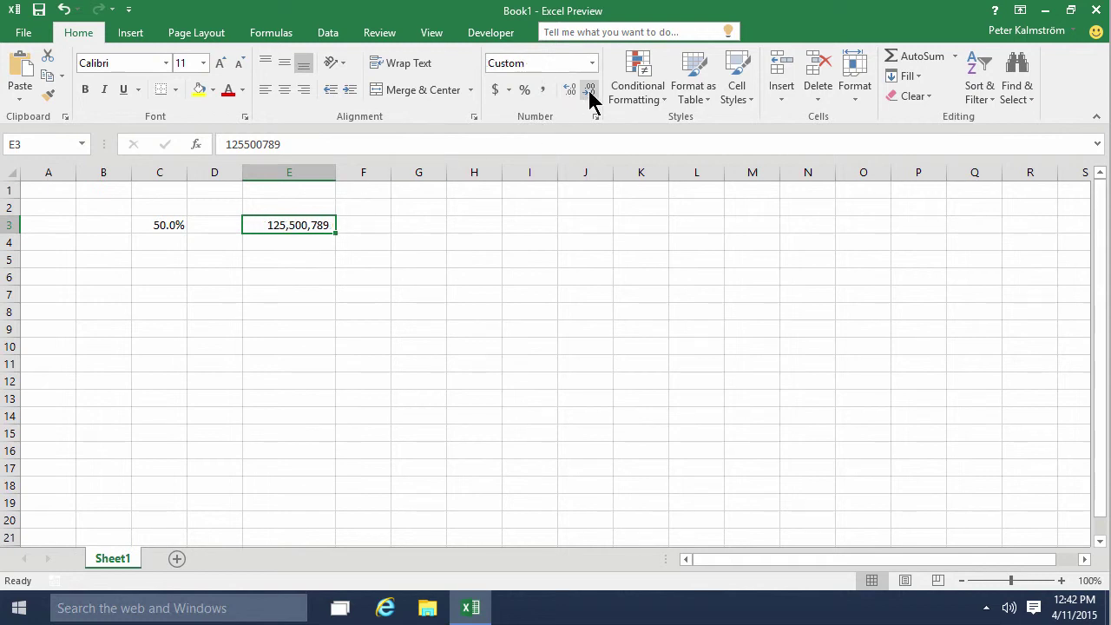
left_click(323, 247)
left_click(316, 264)
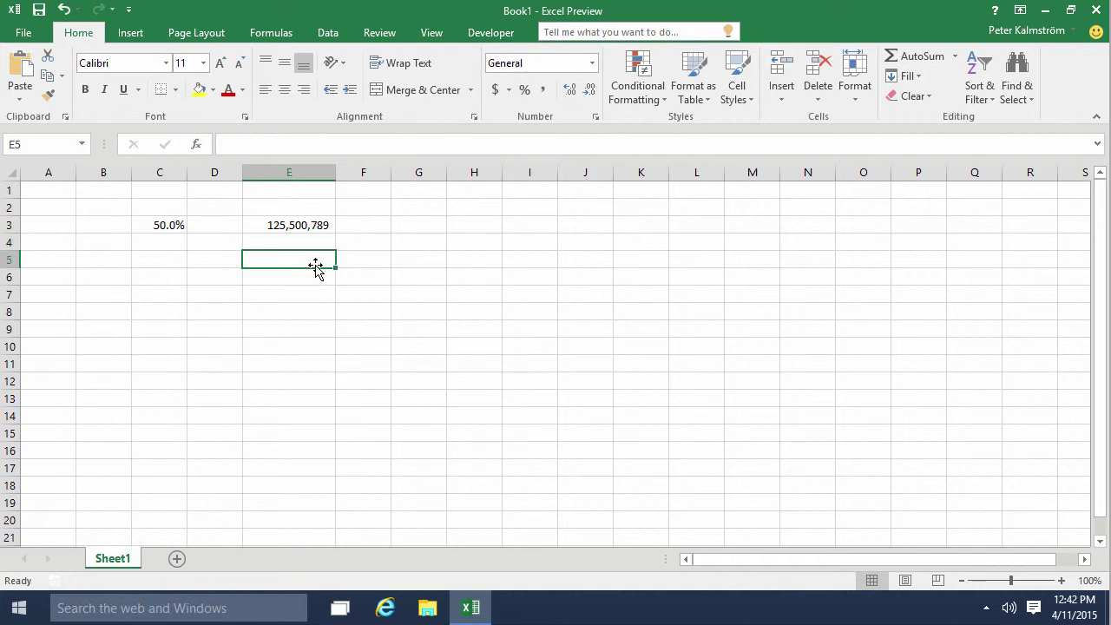
- Apply the $ English (United States) accounting format to the number in cell E3
left_click(309, 224)
left_click(510, 89)
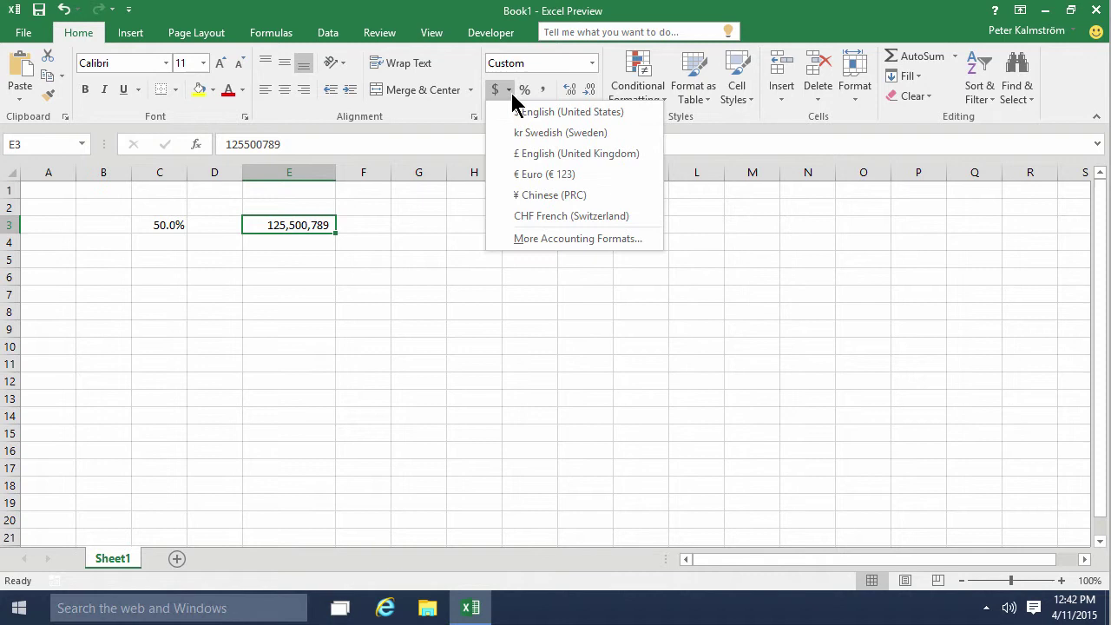
left_click(531, 117)
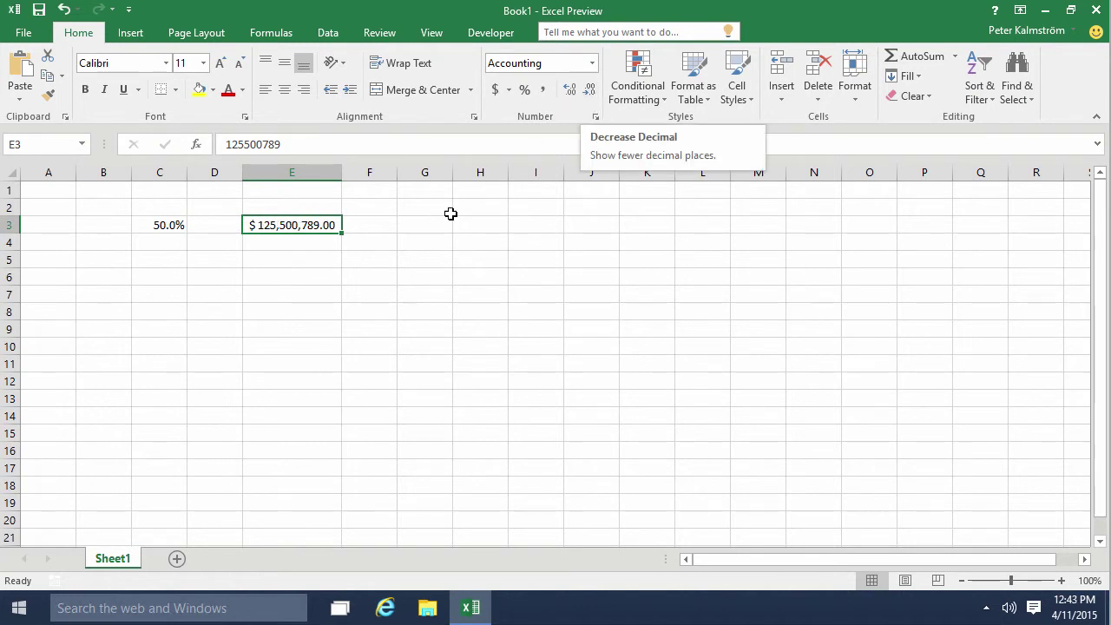
left_click(319, 265)
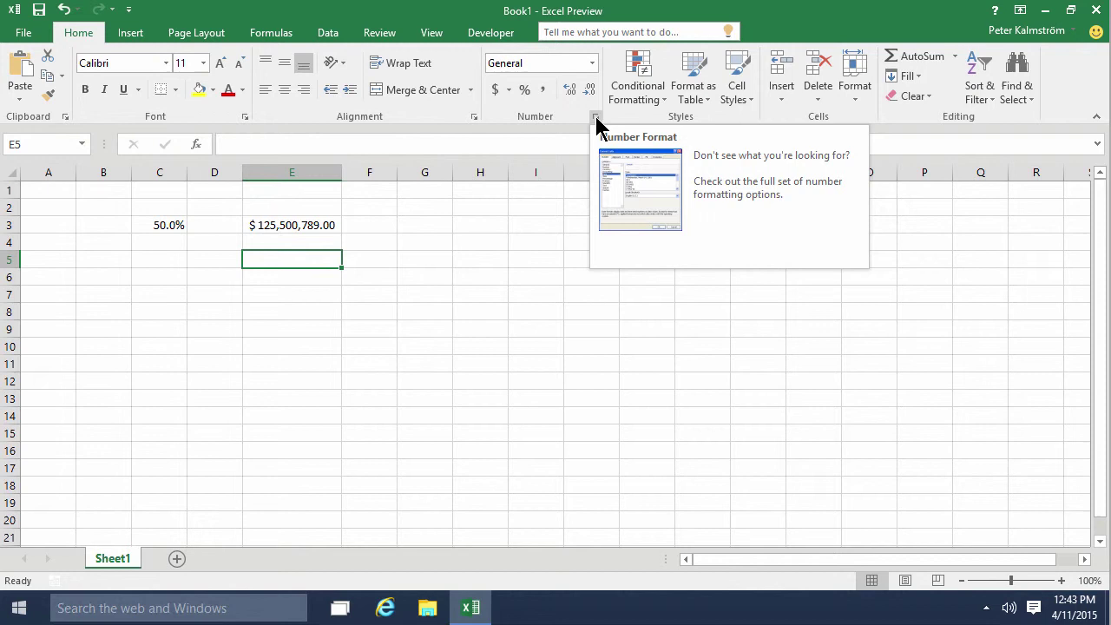
left_click(594, 64)
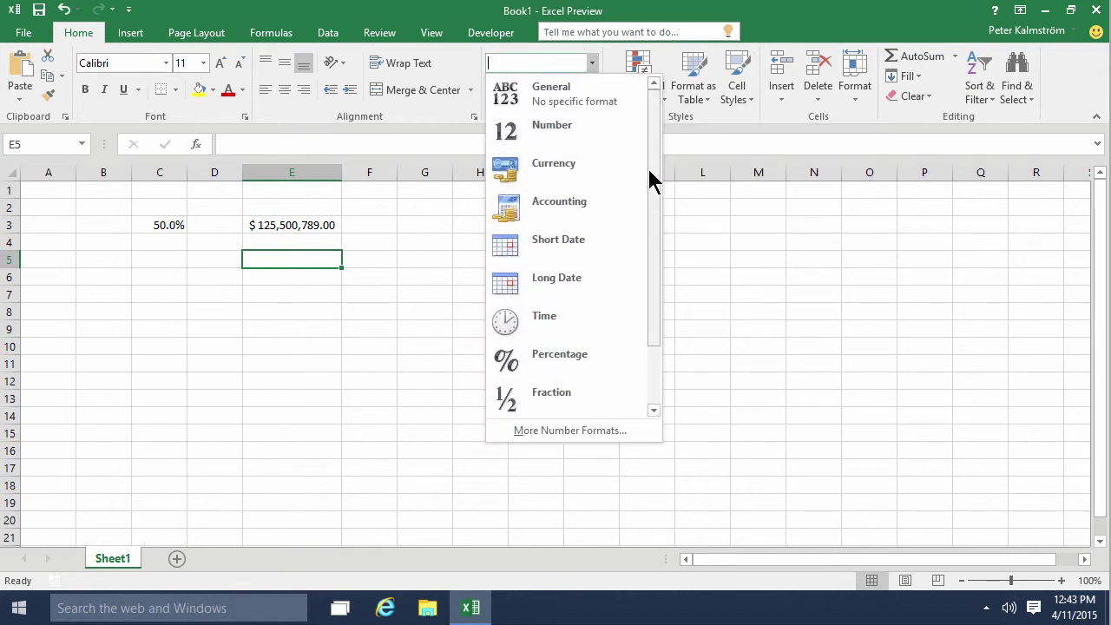
left_click_drag(652, 182, 686, 295)
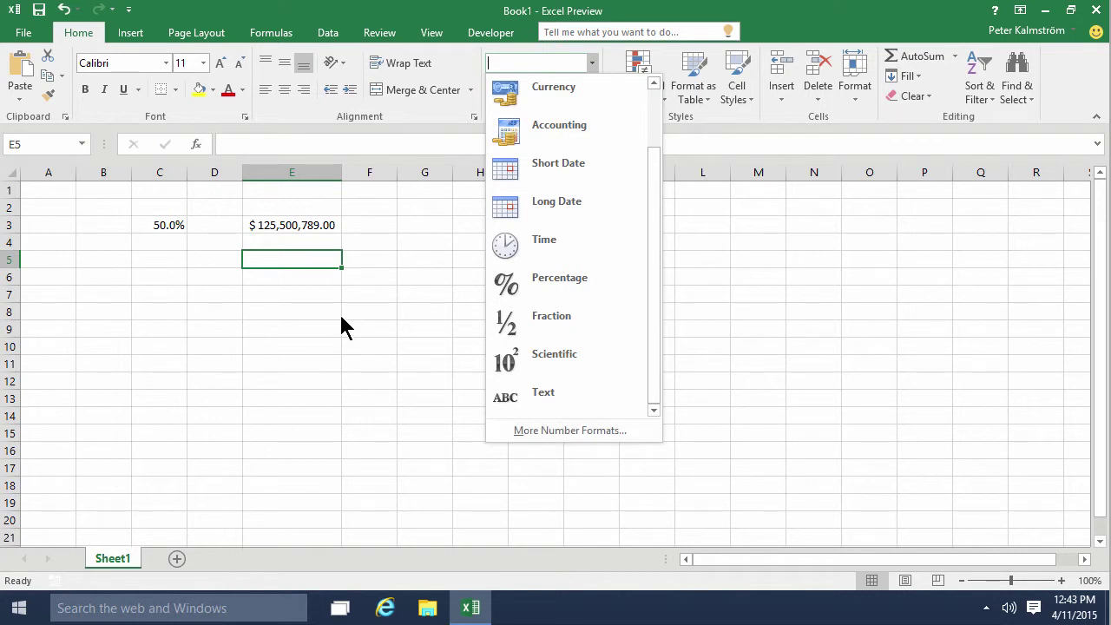
key("Escape")
- Enter the text "125 meters" in cell E5 and "50 meters" in cell F5
type("125")
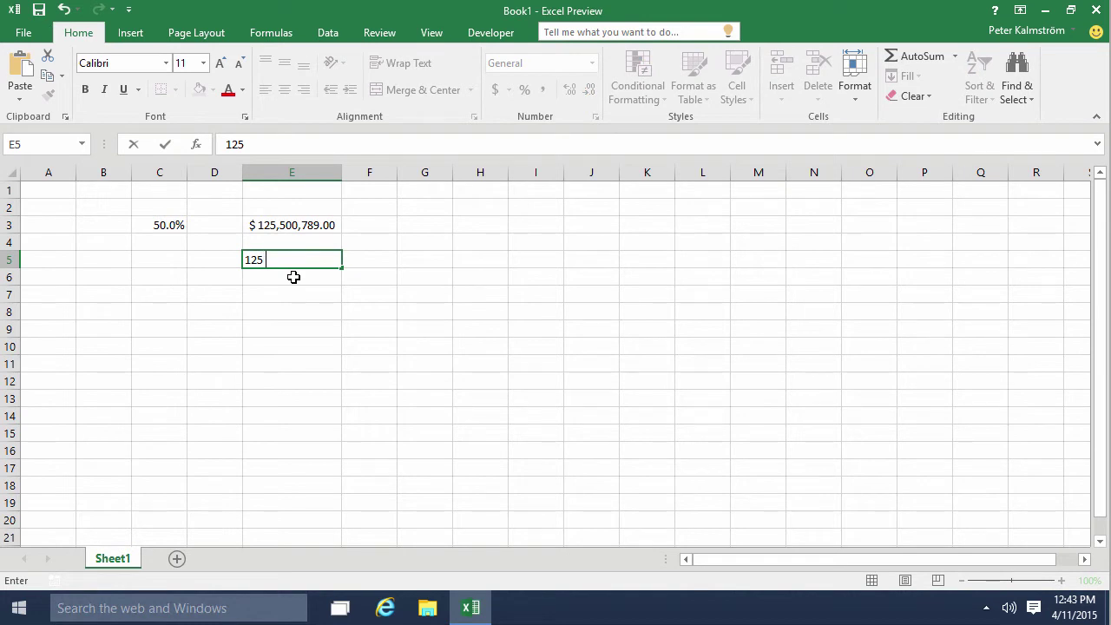
type(" meters")
left_click(377, 256)
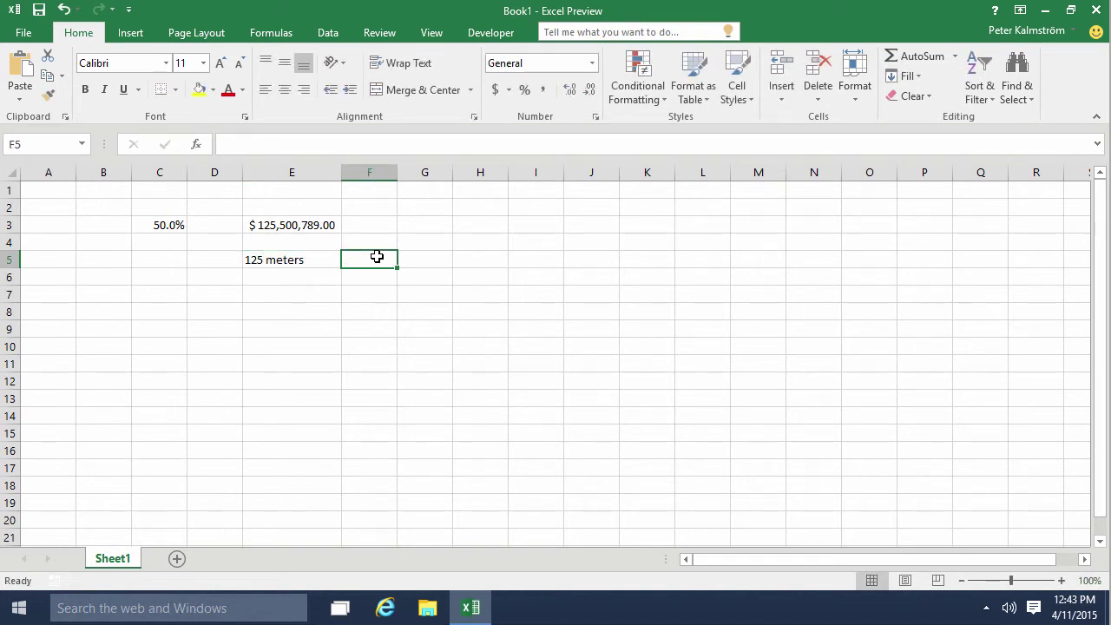
type("50")
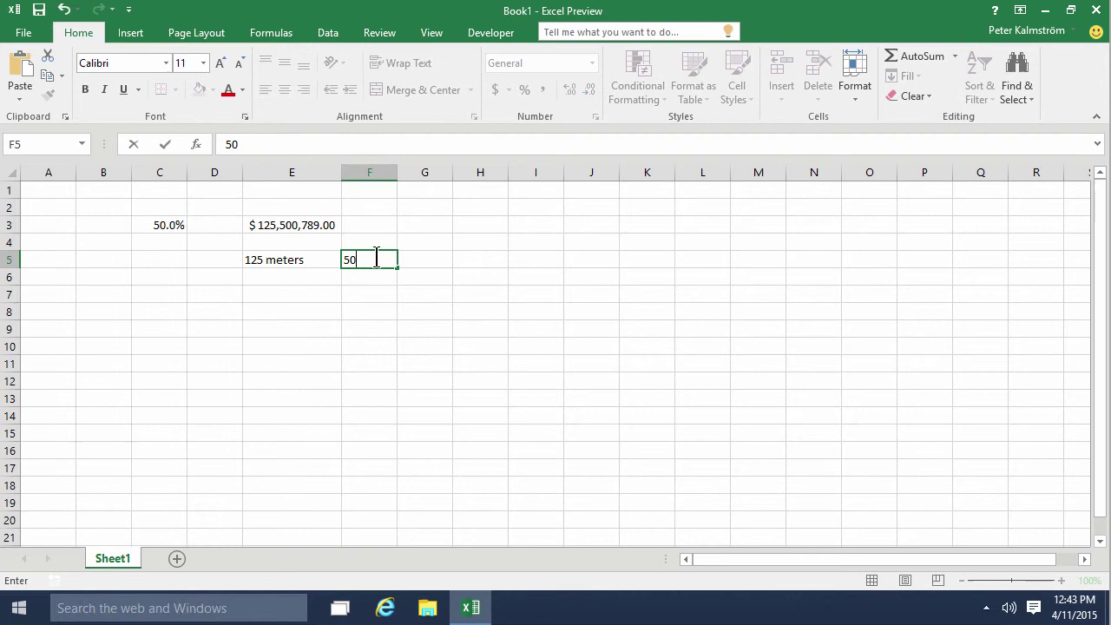
type(" meters")
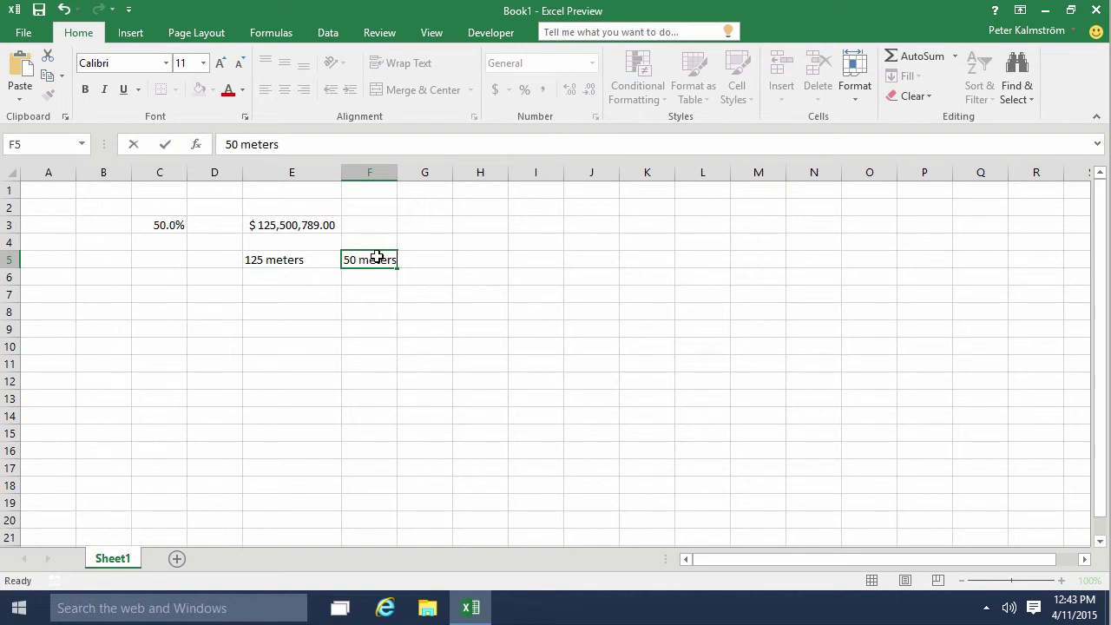
key("Return")
- Try to add the two meter entries with the formula =F5+E5 in cell G5
left_click(376, 257)
key("Right")
type("=")
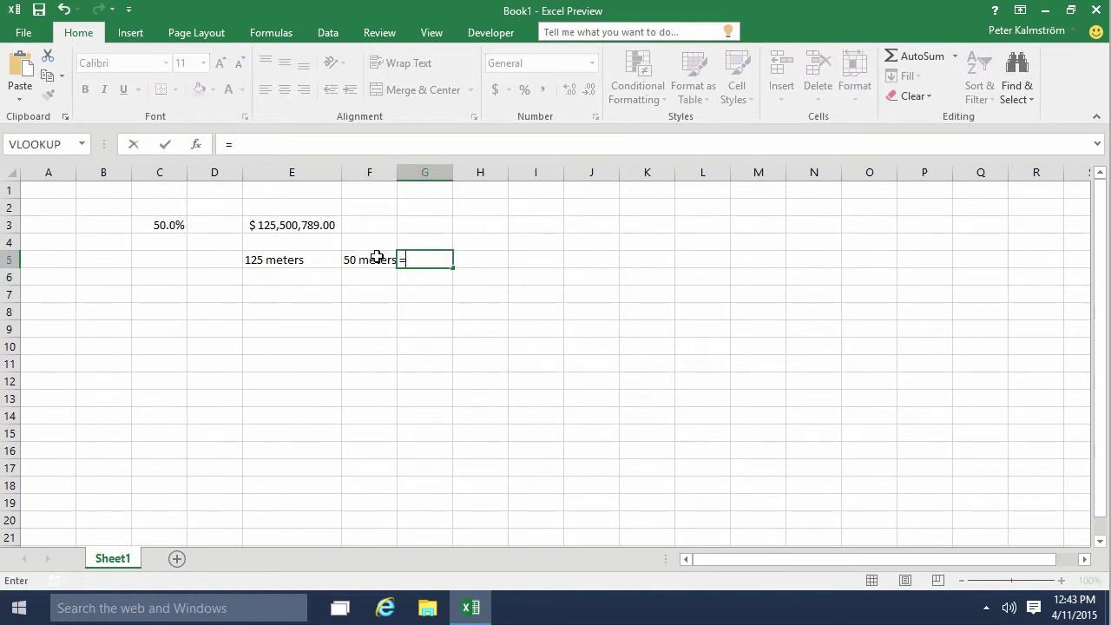
left_click(376, 257)
type("+")
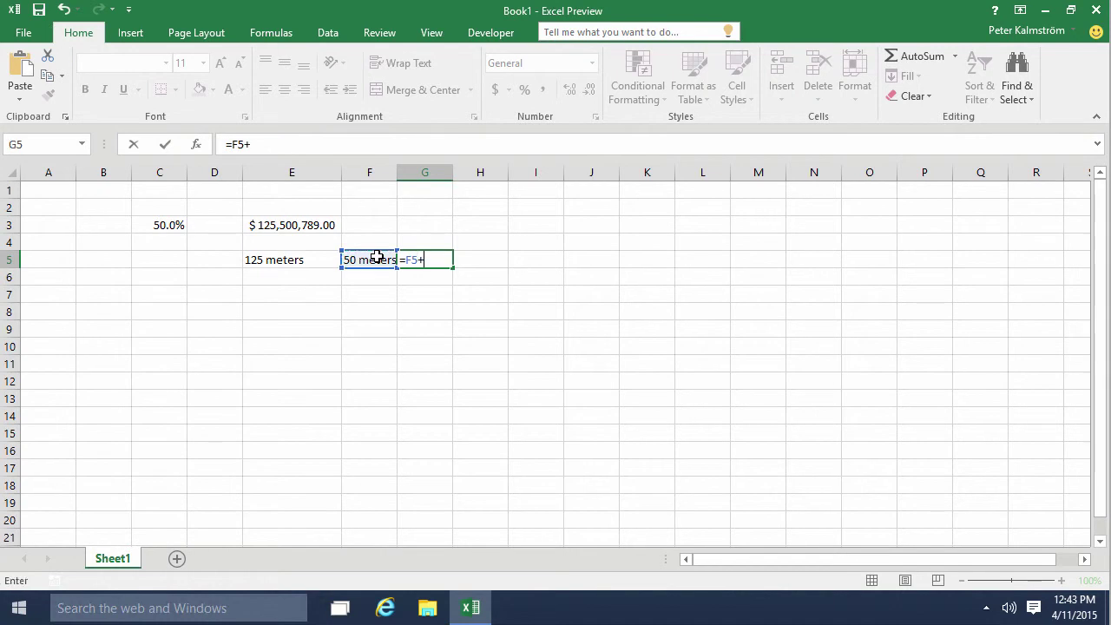
key("Left")
key("Left")
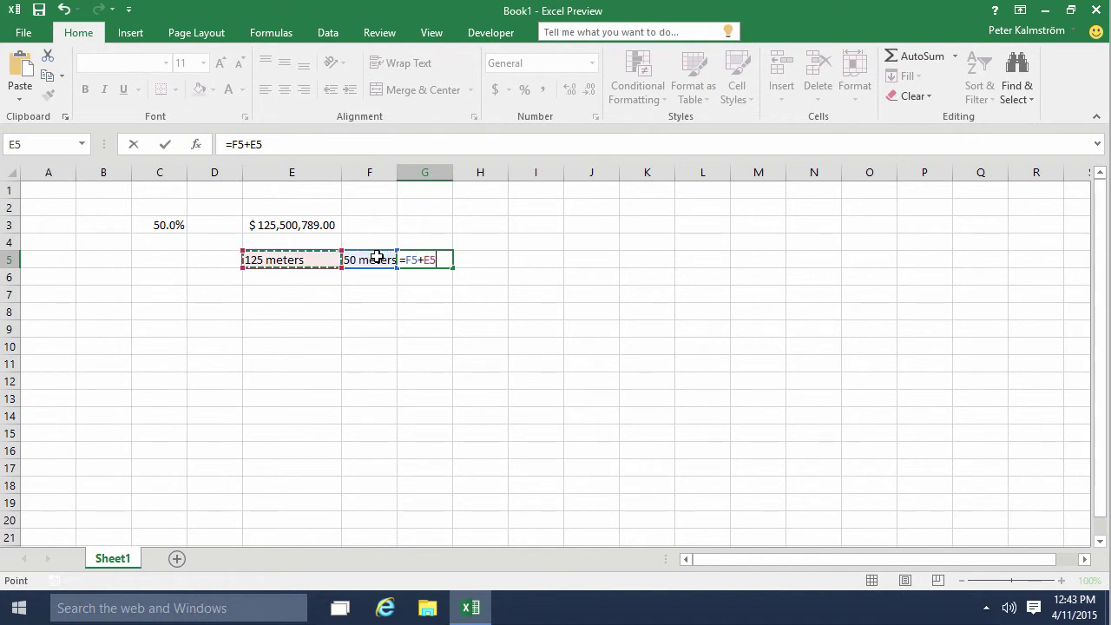
key("Return")
key("Up")
- Split the value from its unit by entering 125 in cell E5 and "meters" in cell F5
left_click(315, 258)
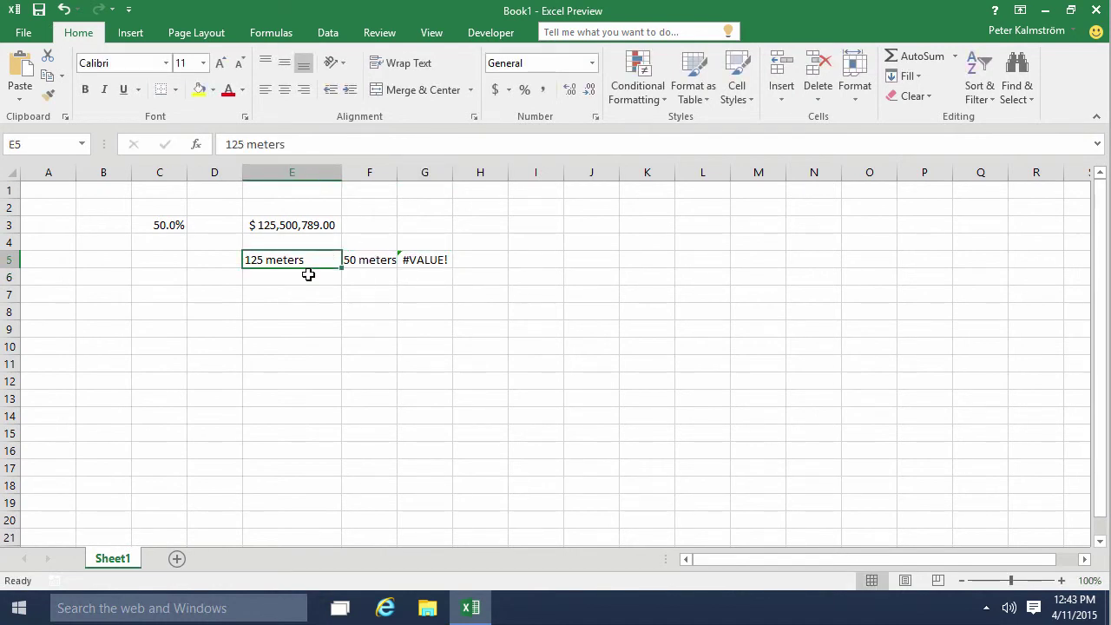
type("125")
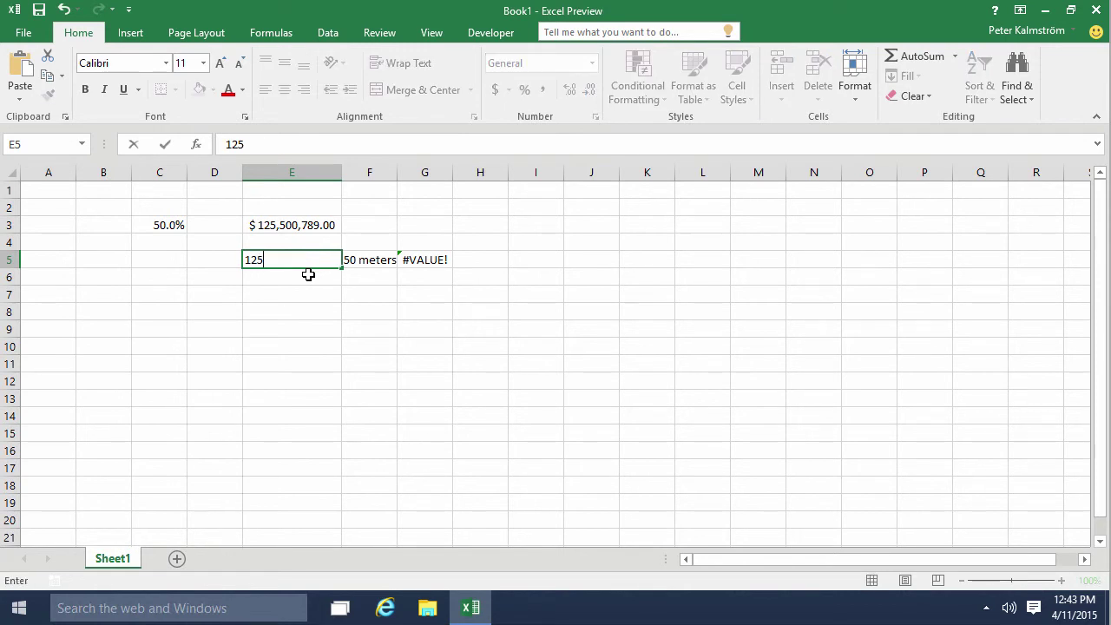
key("Tab")
type("m")
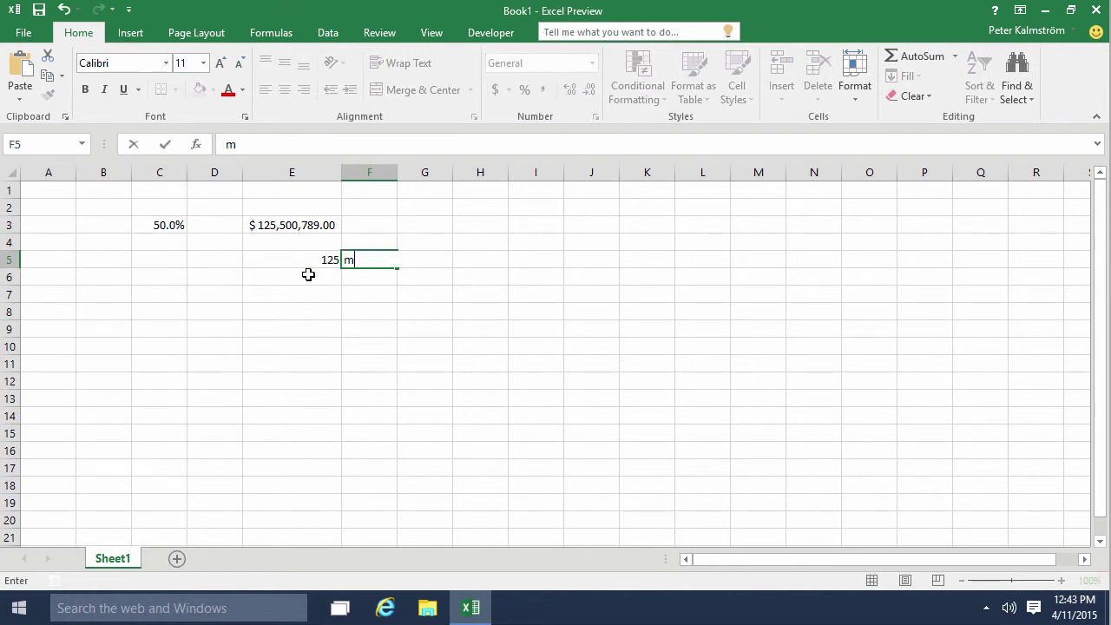
key("BackSpace")
type("meters")
key("Return")
- Enter 50 in cell E6 and its unit "meters" in cell F6
key("Left")
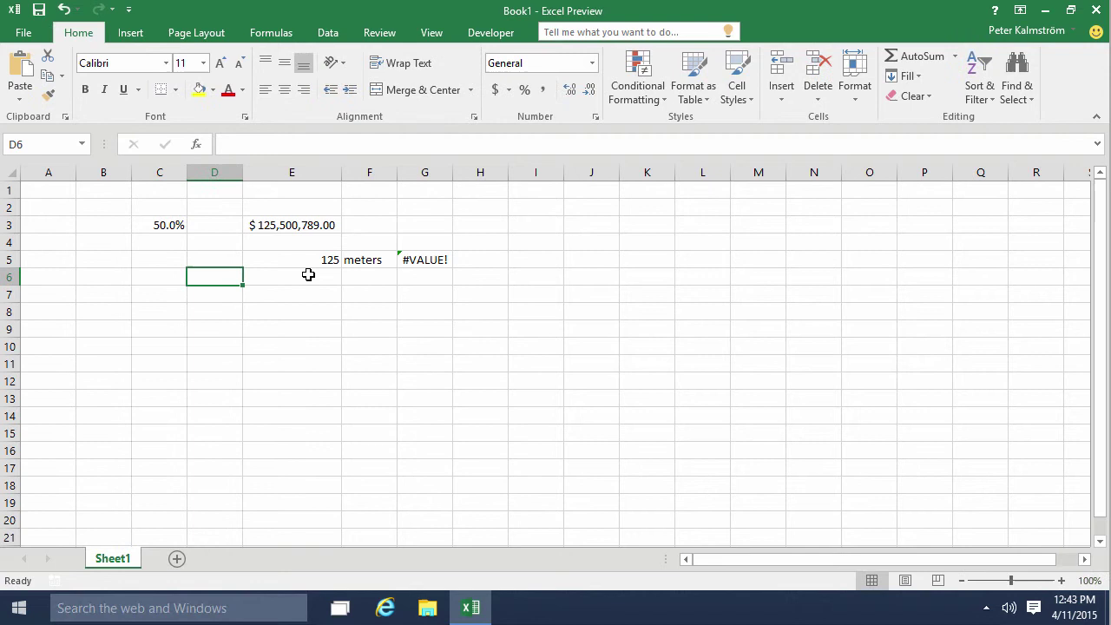
key("Right")
type("50")
key("Tab")
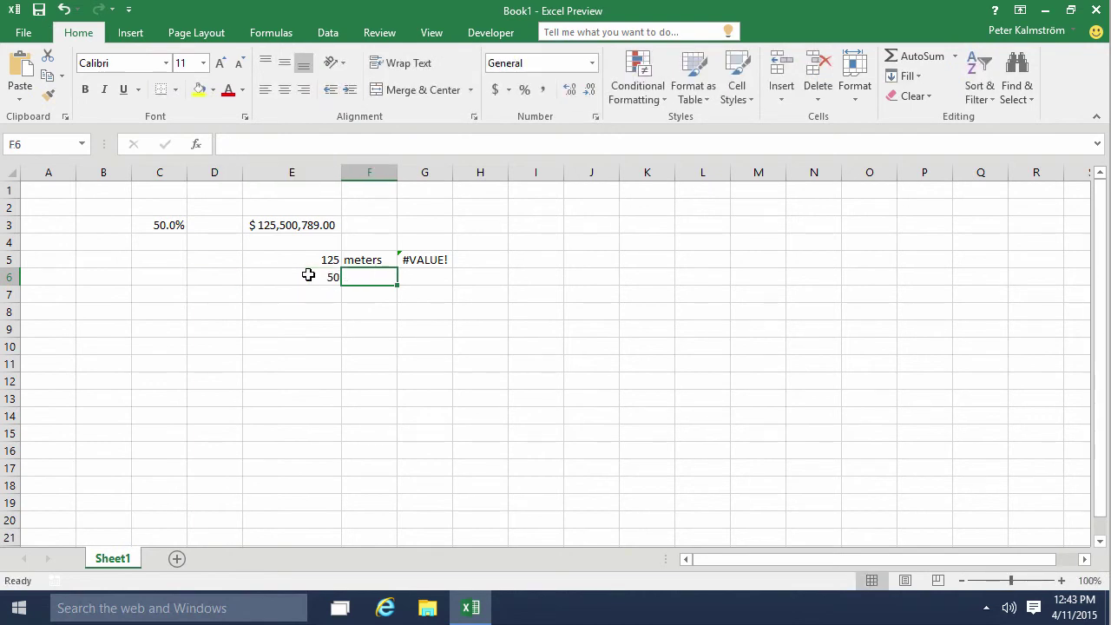
type("meters")
key("Return")
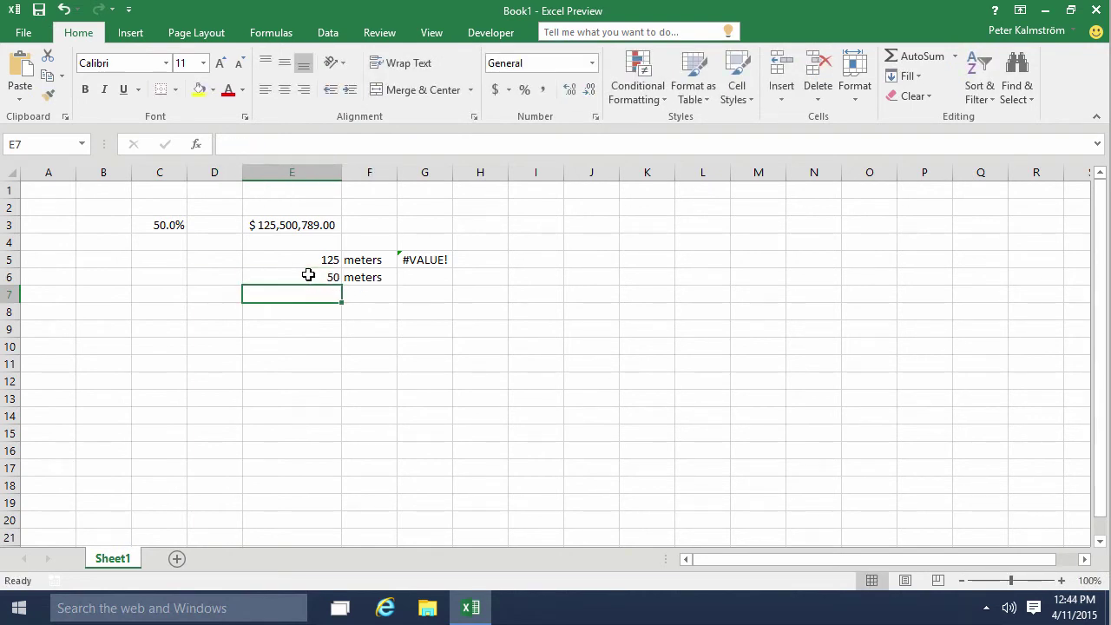
- Enter the formula =+E5 in cell E7 and clear the text-based sum formula from cell G5
type("=+")
key("Up")
key("Up")
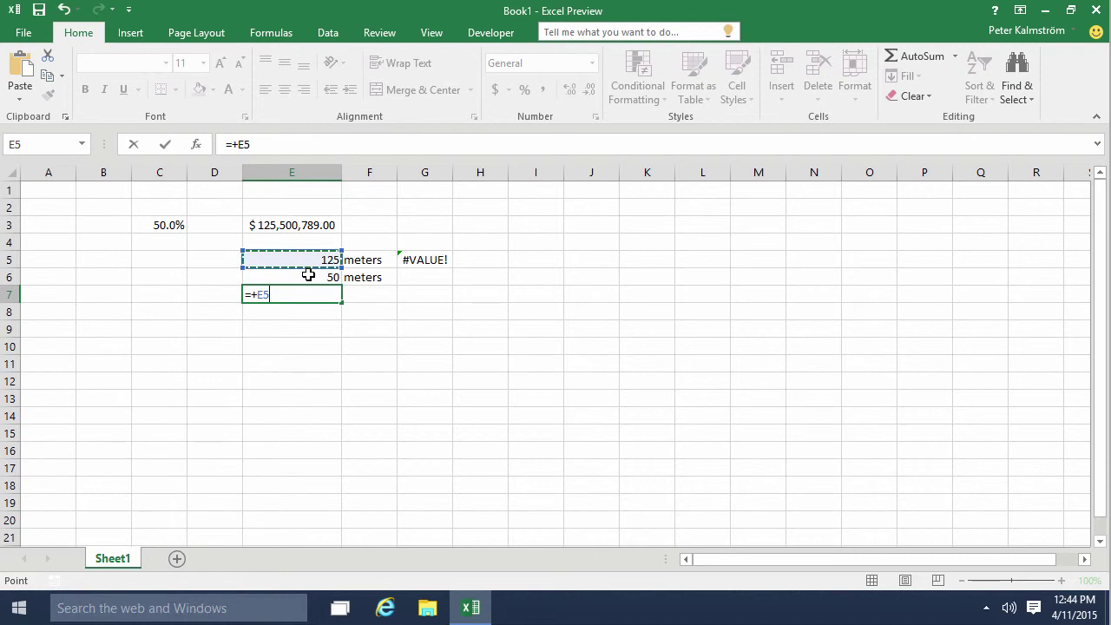
key("Return")
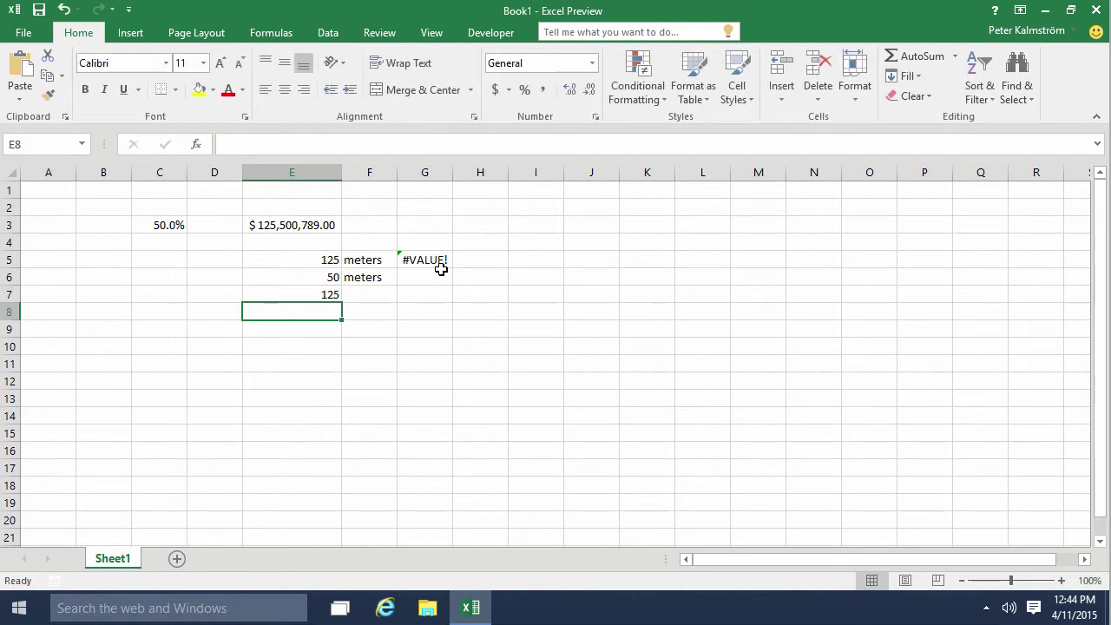
left_click(420, 263)
key("Delete")
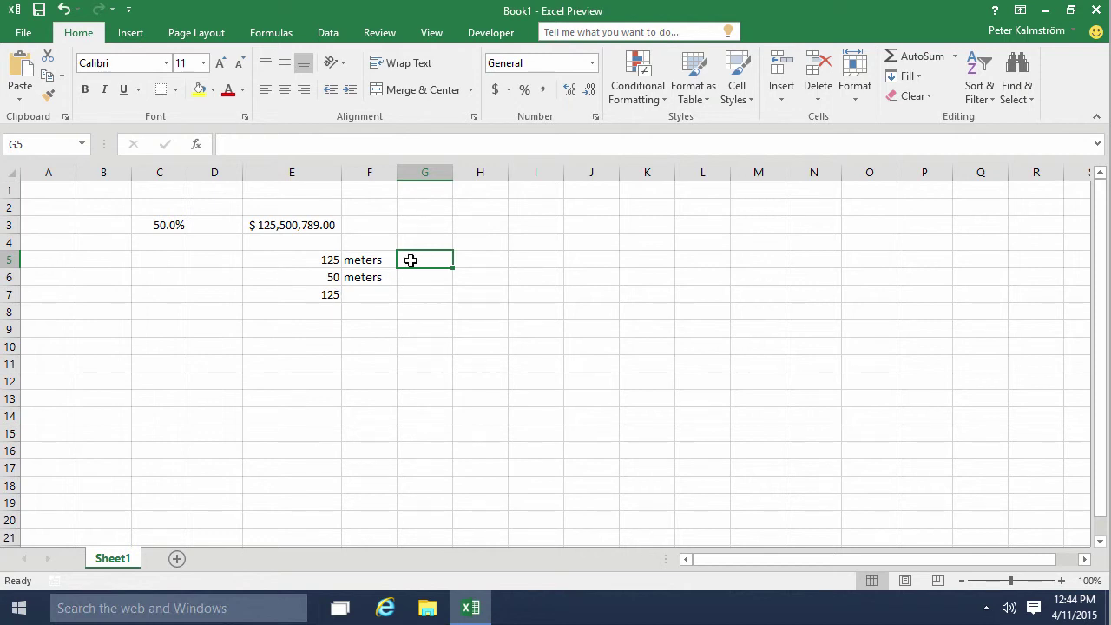
- Examine the number format categories for cell E5, from Number, Currency and Accounting through Date and Time to Custom
left_click(327, 262)
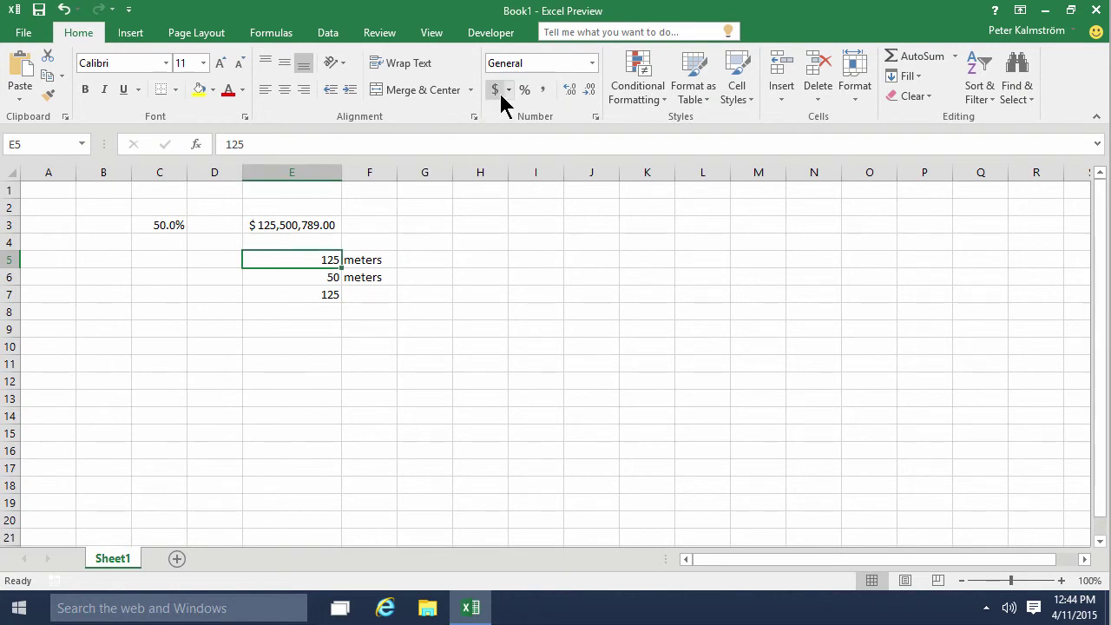
left_click(596, 117)
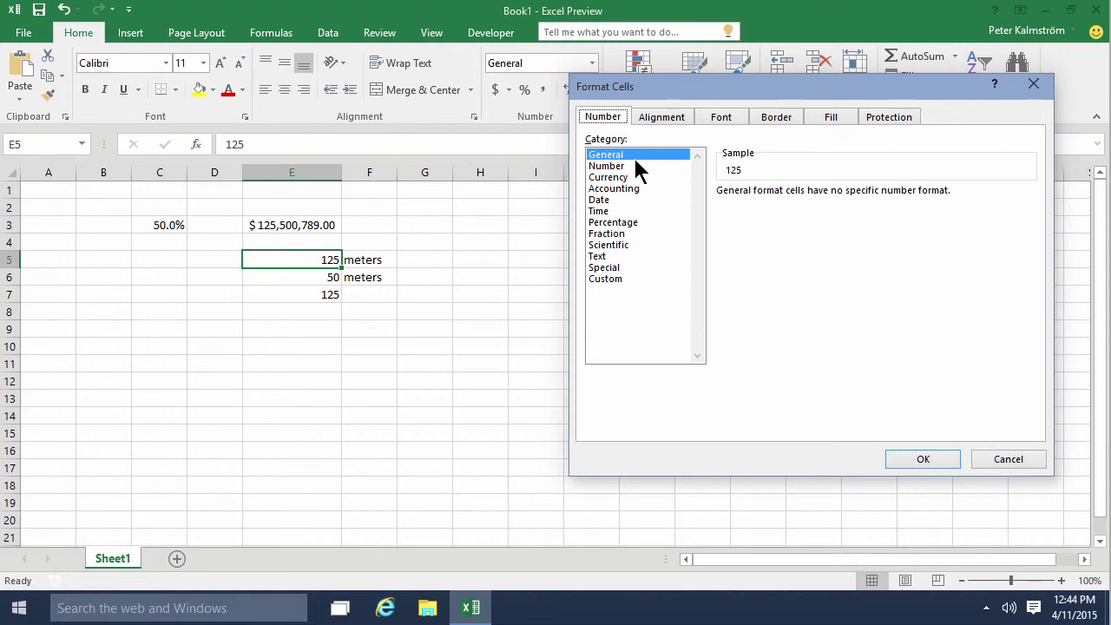
left_click(625, 166)
left_click(622, 177)
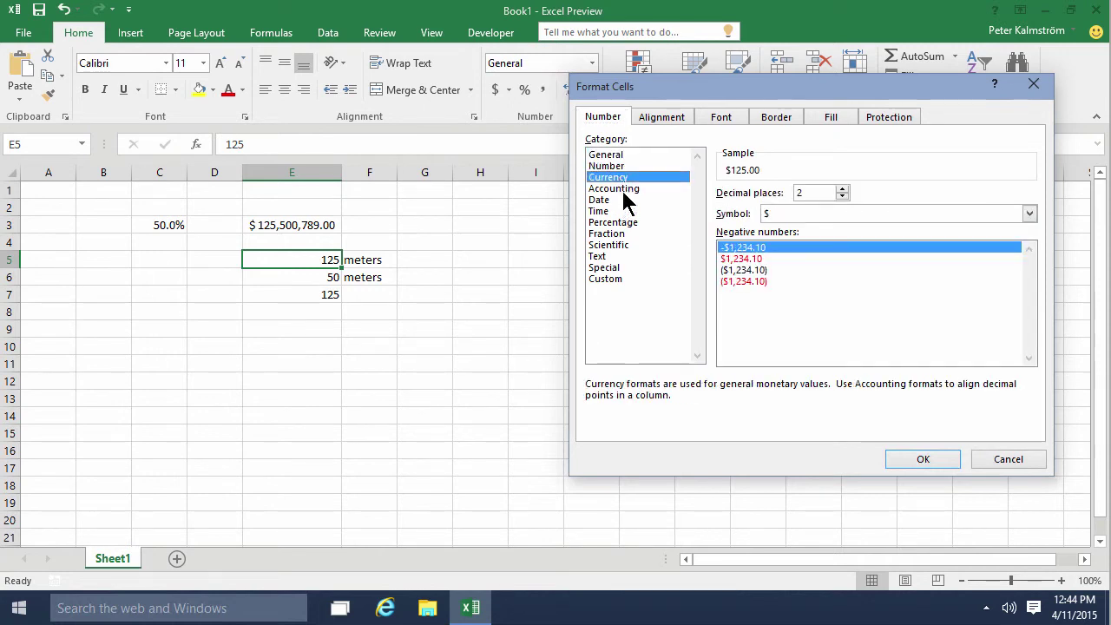
left_click(618, 188)
left_click(608, 199)
left_click(609, 211)
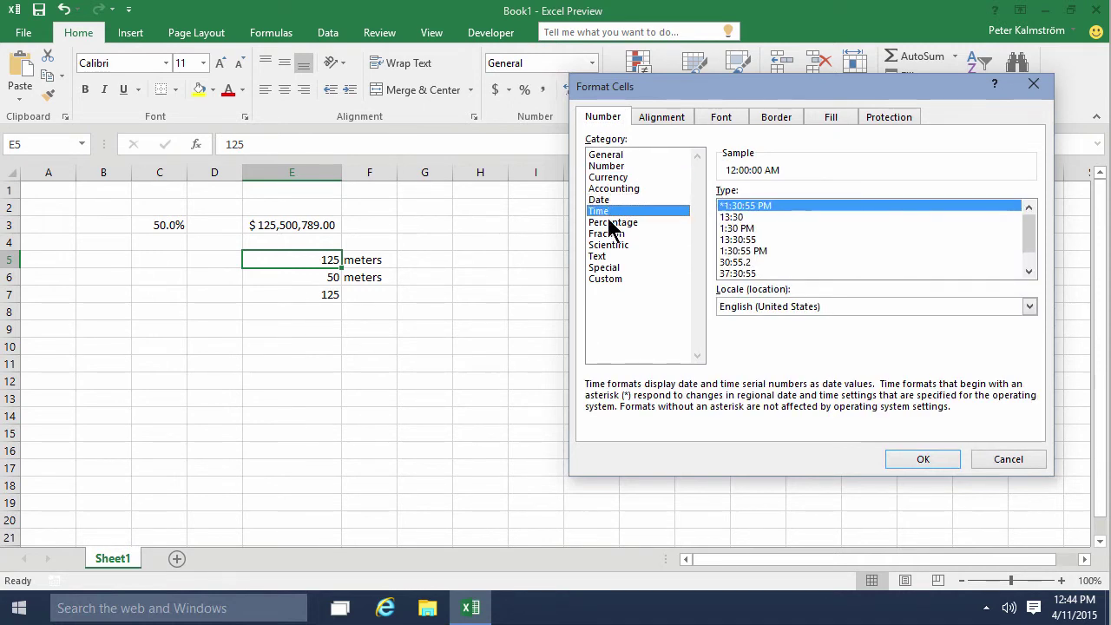
left_click(607, 277)
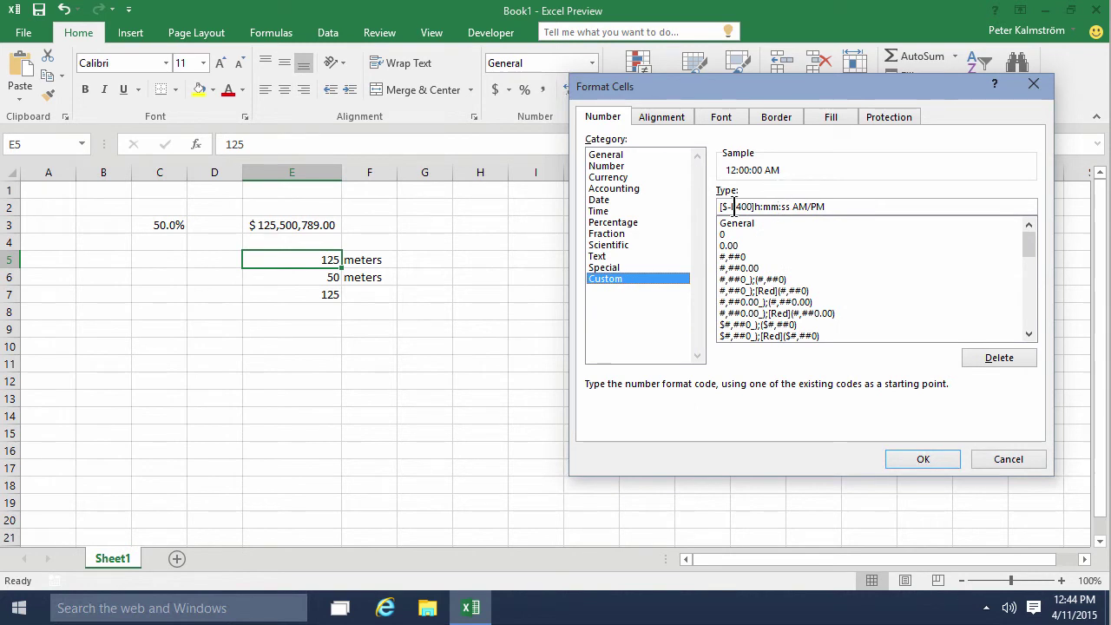
left_click_drag(1026, 247, 1029, 188)
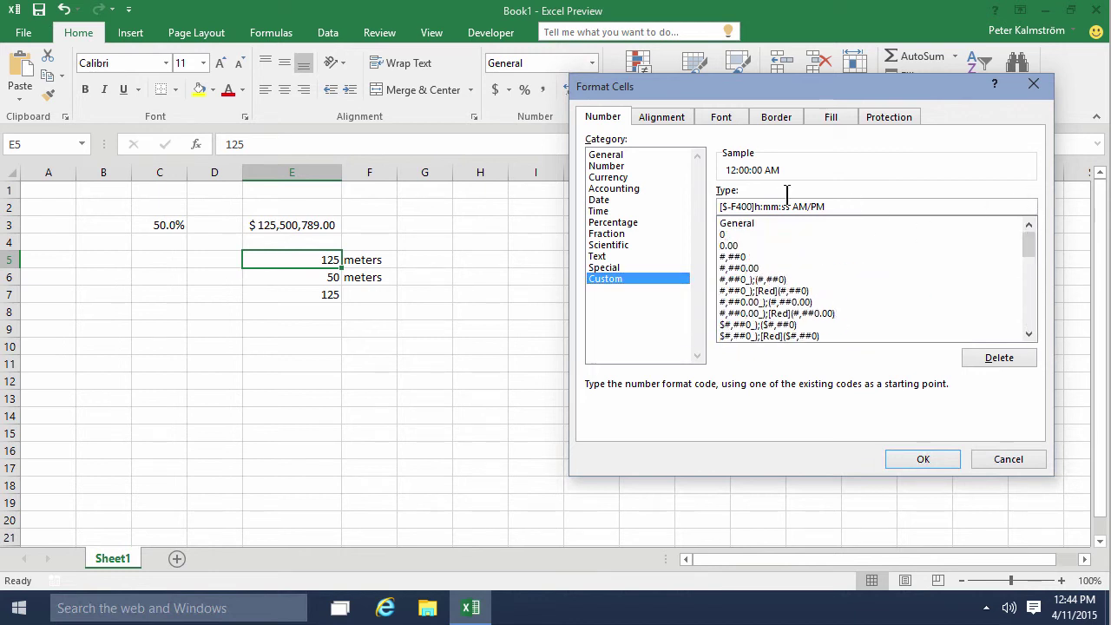
key("shift+Tab")
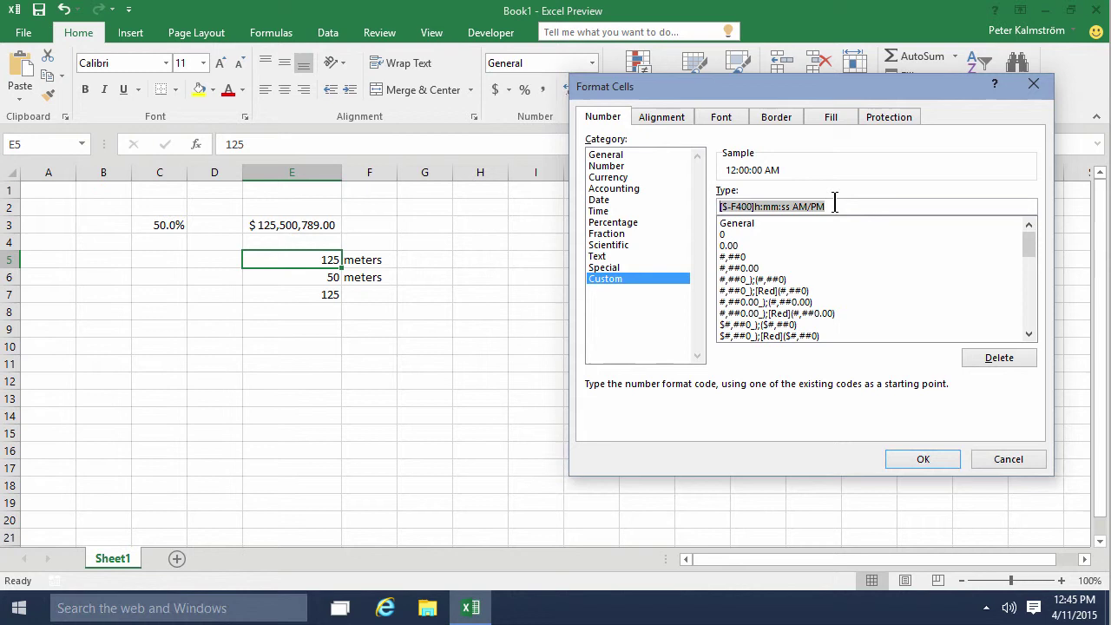
- Apply the custom number format #,##0" meters" to cell E5, based on the existing #,##0 code
left_click(742, 259)
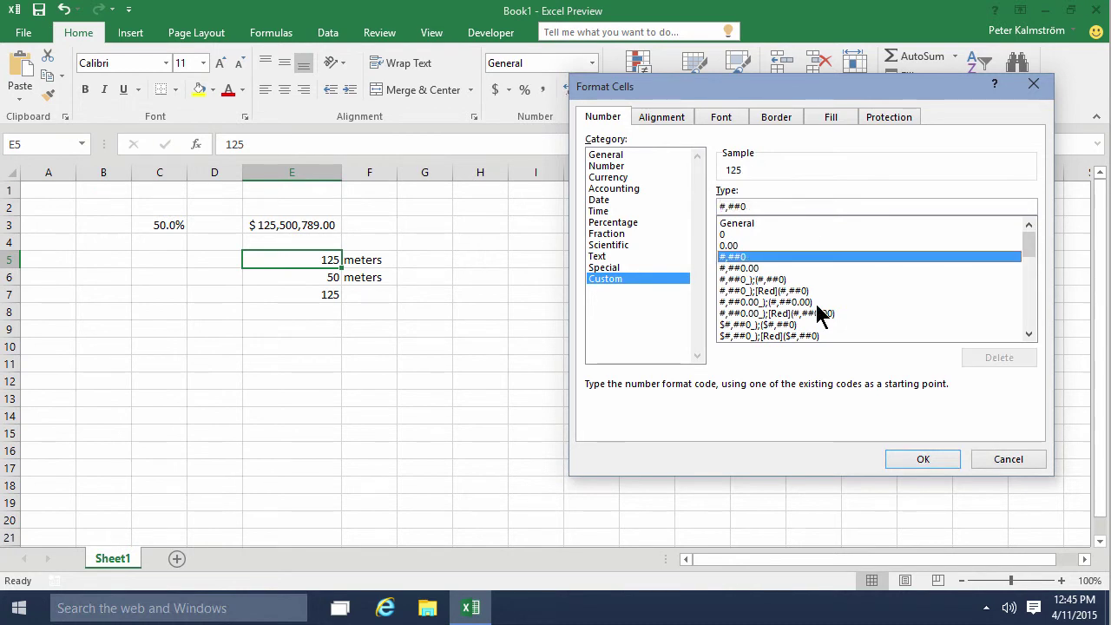
left_click(760, 207)
type("\"")
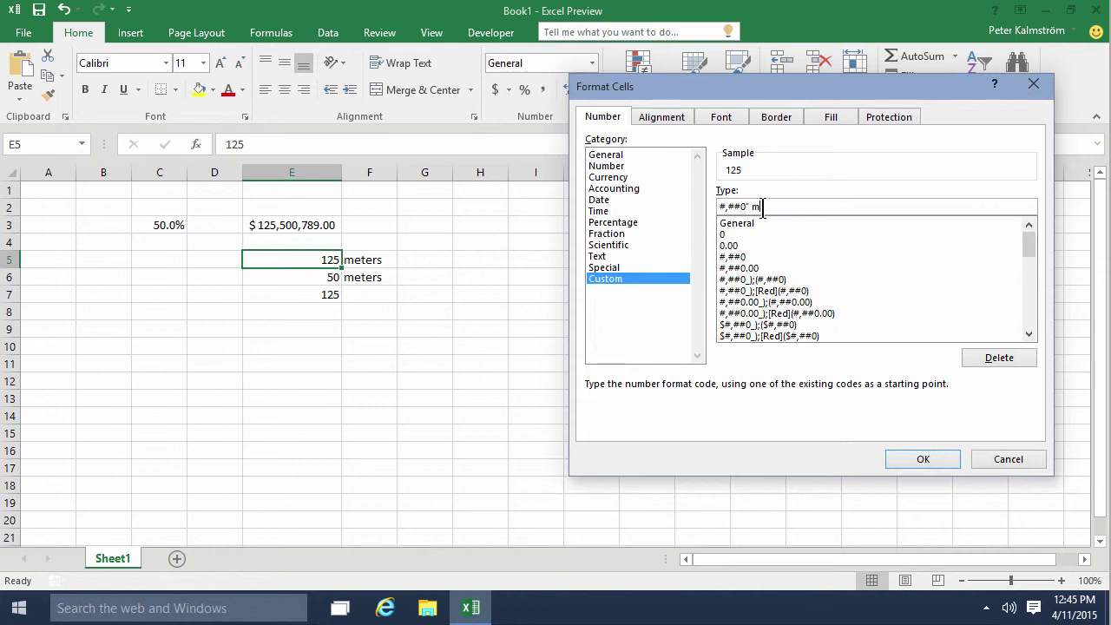
type(" meters\"")
key("Return")
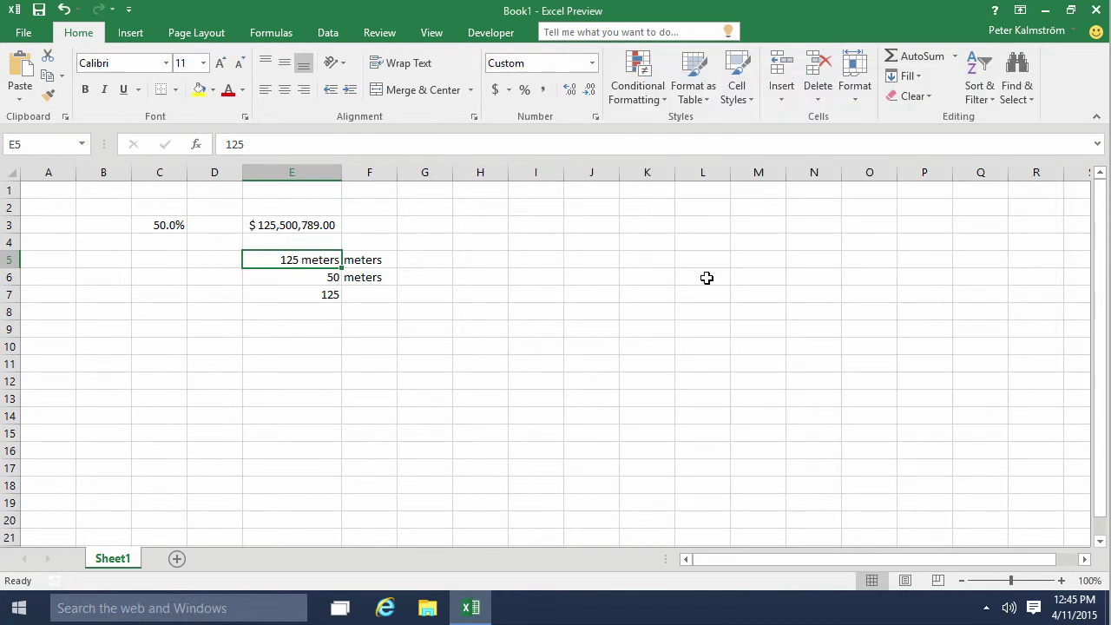
- Copy the meters number format from cell E5 to cell E6 with Format Painter
left_click(531, 330)
left_click(319, 260)
left_click(52, 96)
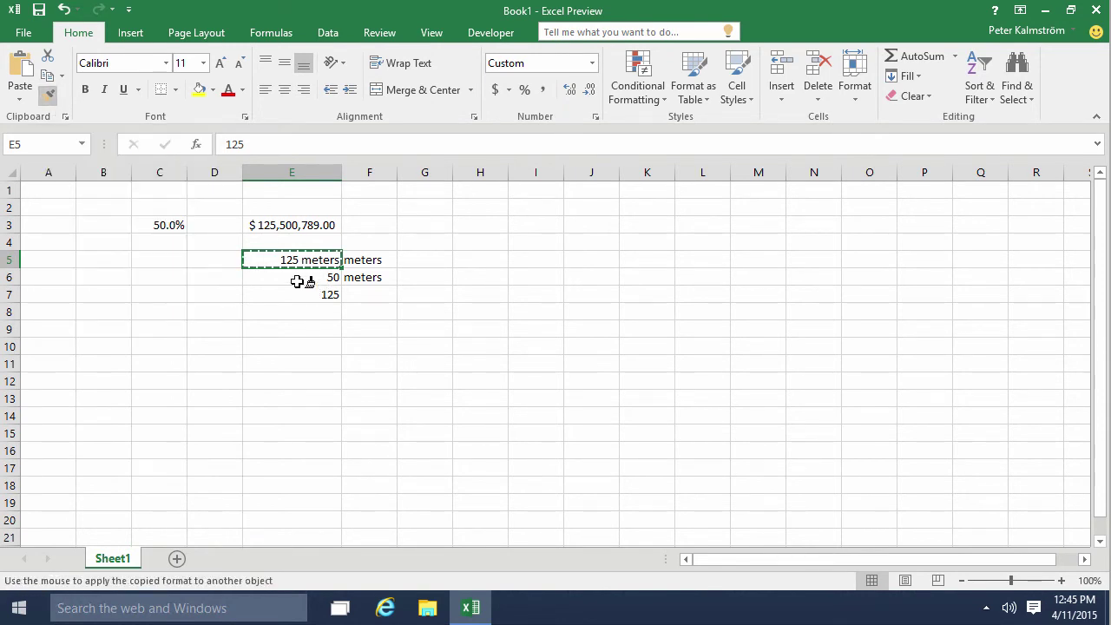
left_click(296, 282)
left_click(314, 295)
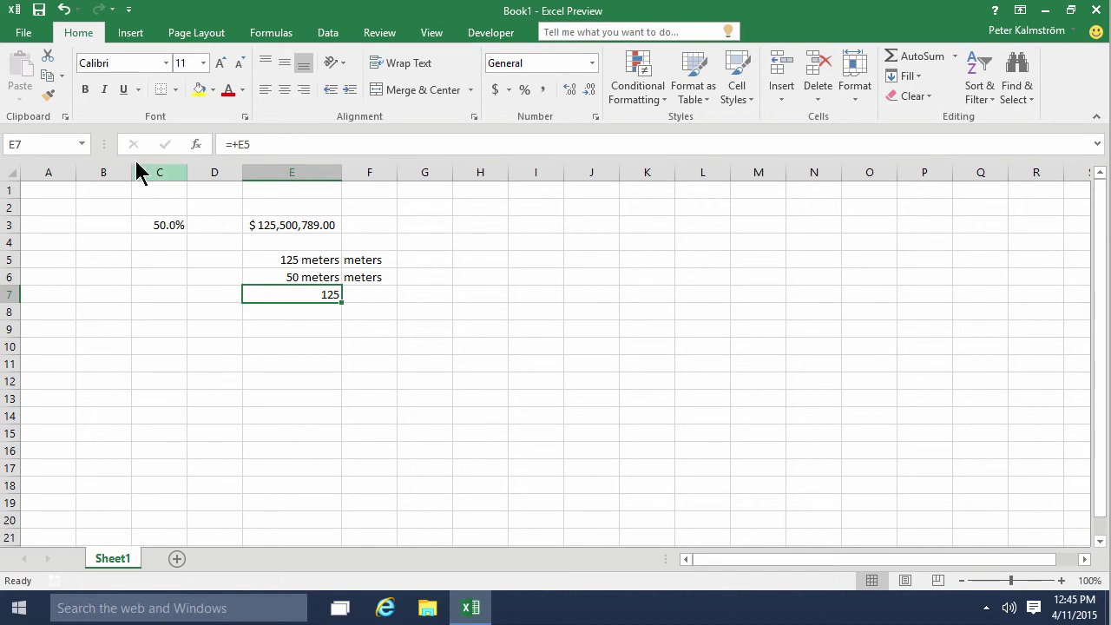
- Copy the meters format from cell E6 to cells E7, F9 and C3 using Format Painter in repeat mode
left_click(308, 277)
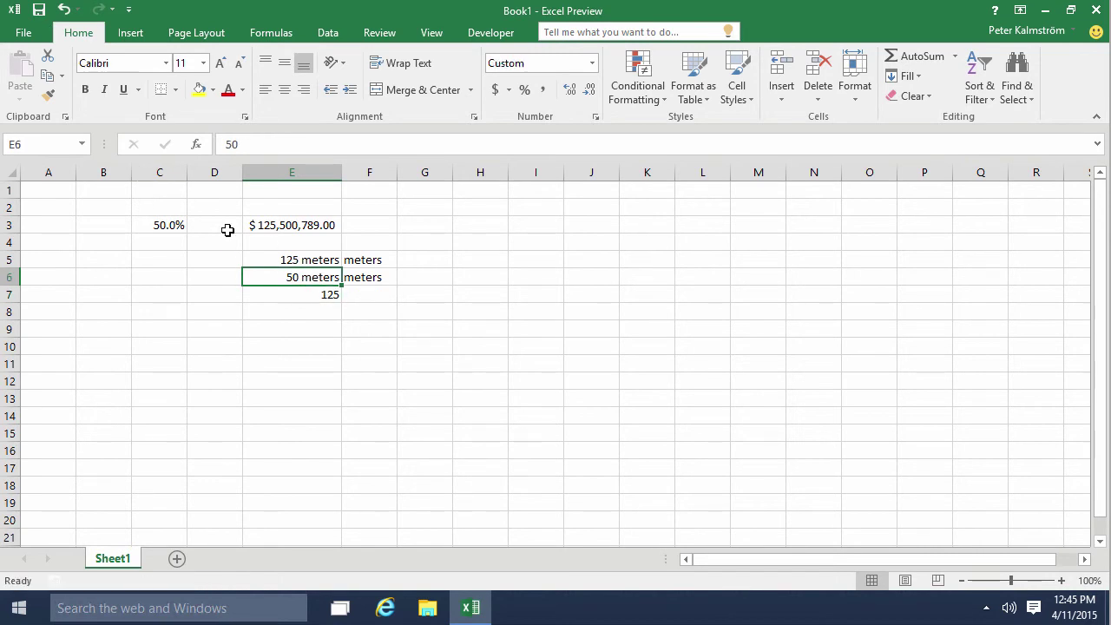
left_click(48, 97)
left_click(314, 295)
left_click(365, 329)
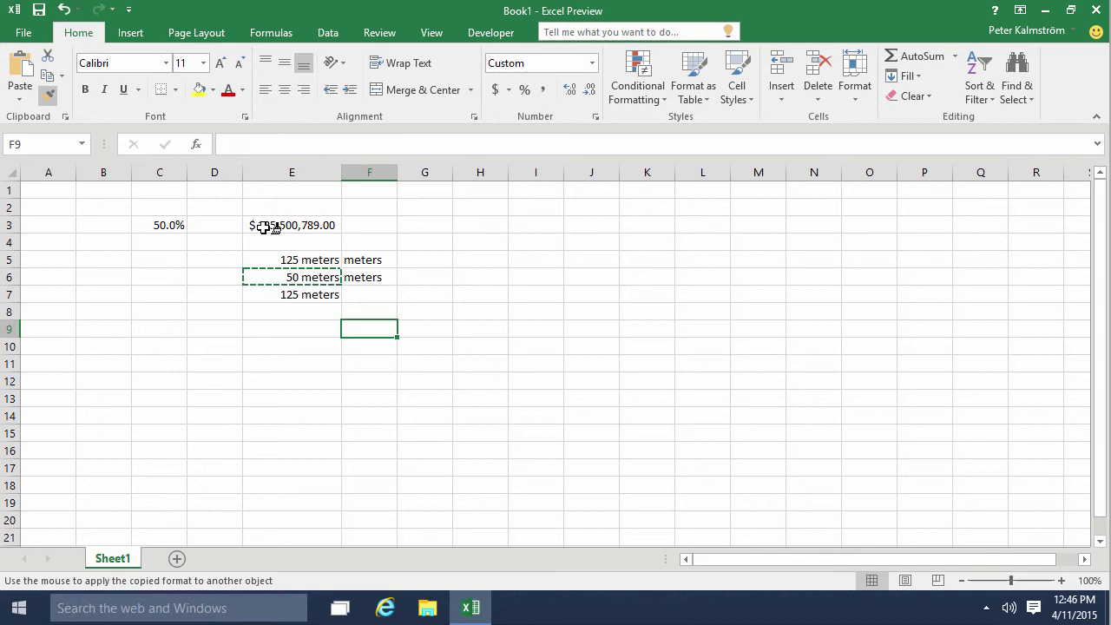
left_click(164, 224)
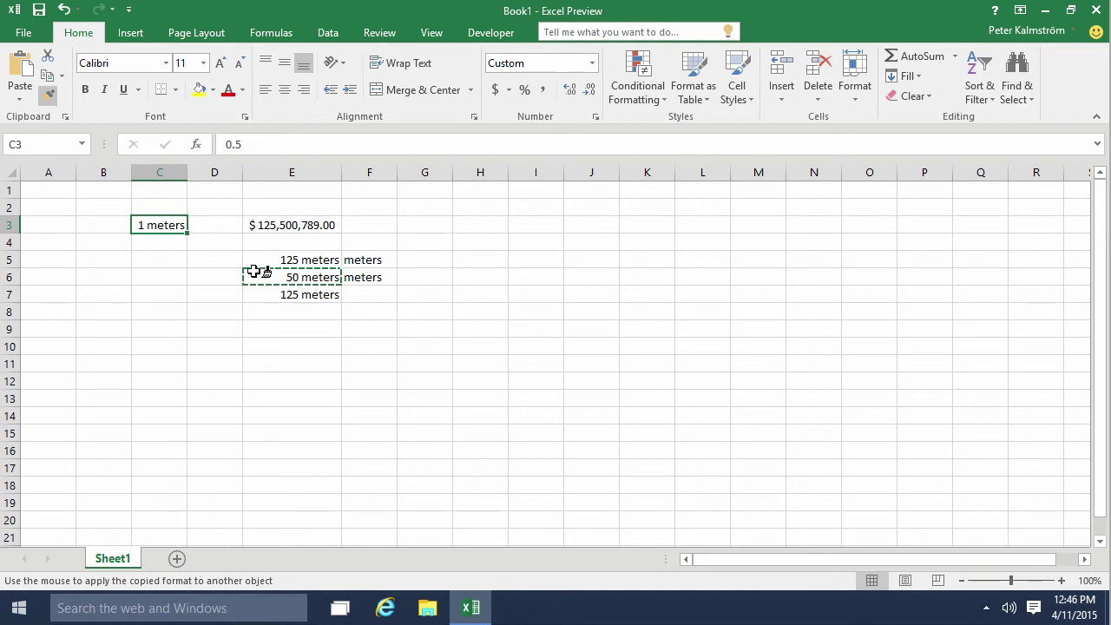
left_click(49, 100)
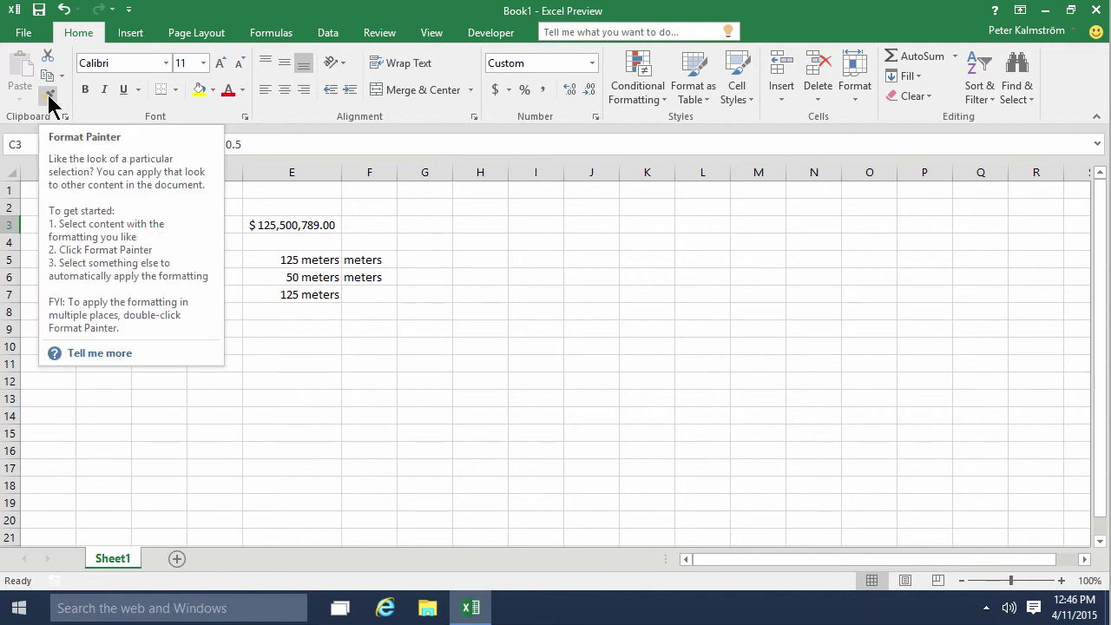
- Enter the formula =TODAY() in cell H3 and widen column H
left_click(483, 263)
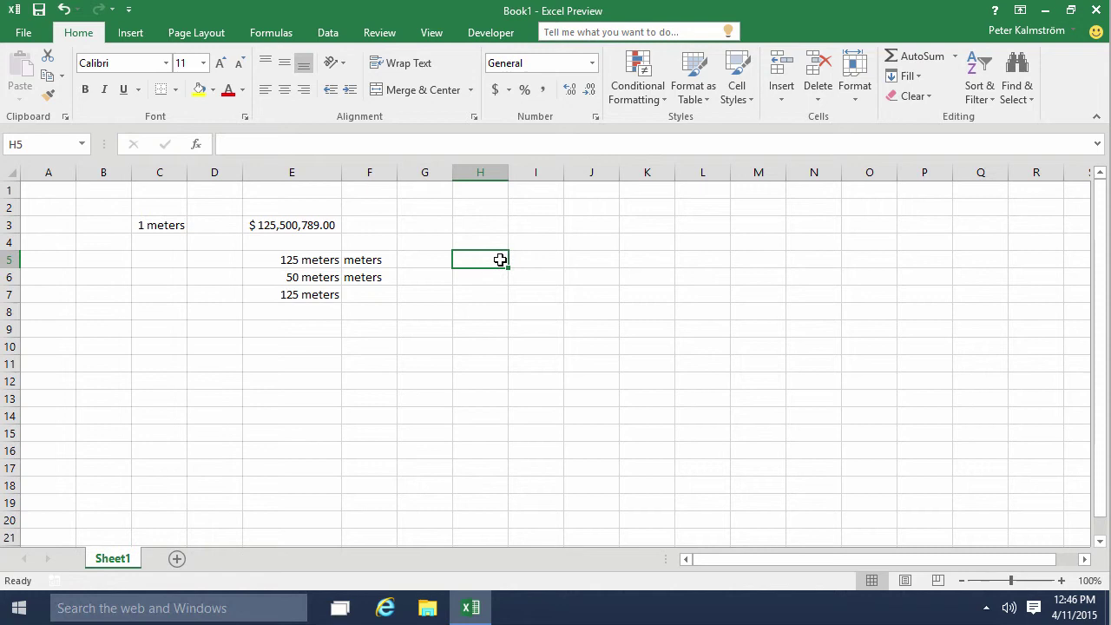
left_click(492, 231)
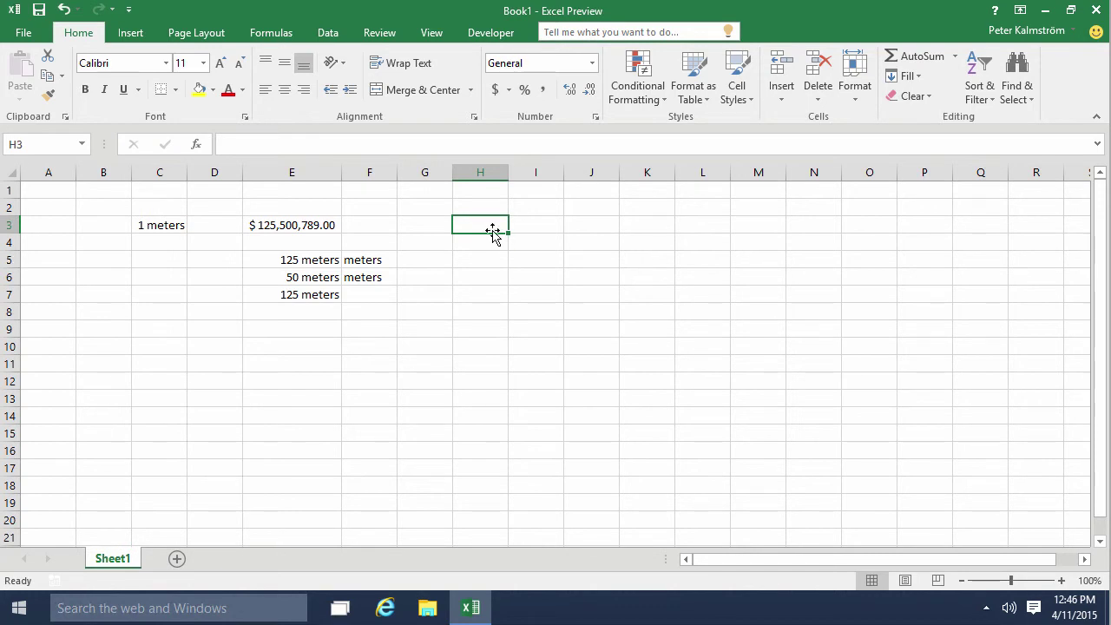
type("=to")
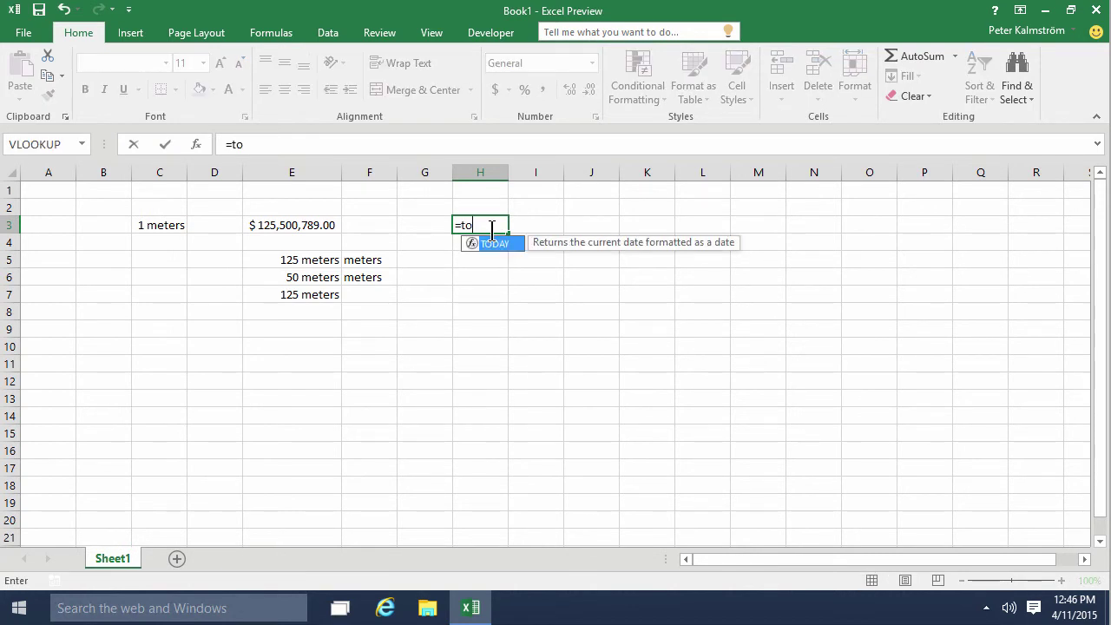
key("Tab")
type(")")
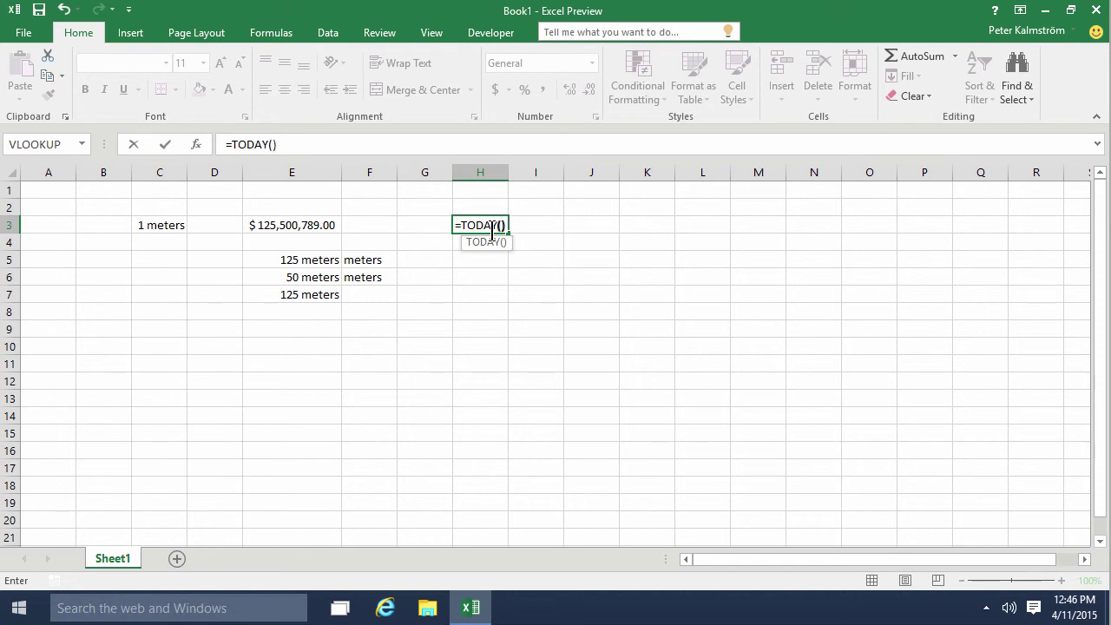
key("Return")
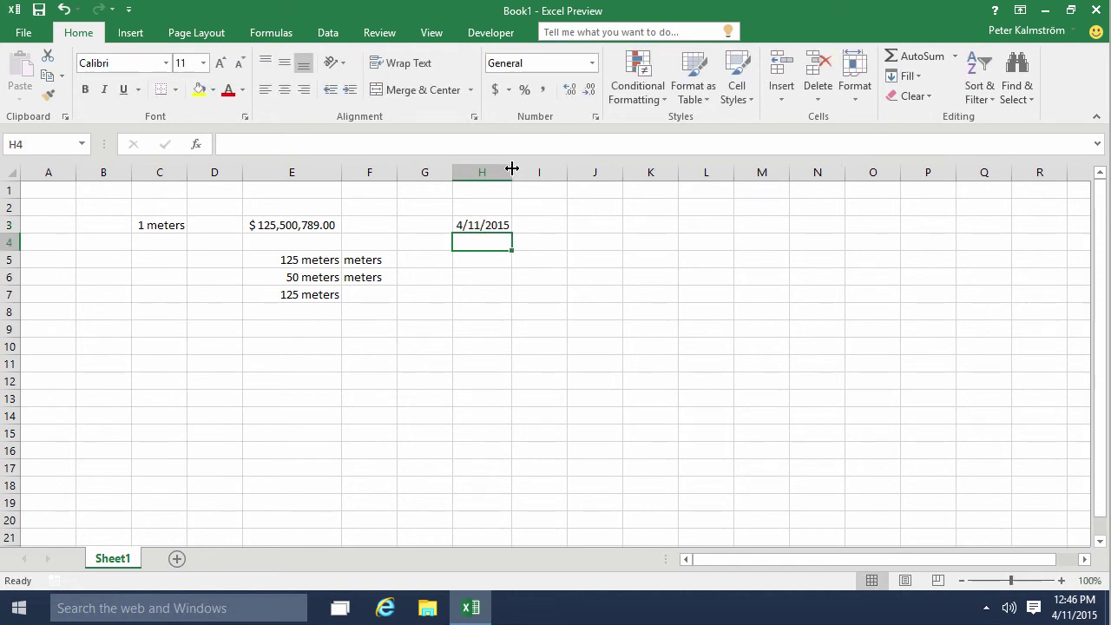
left_click_drag(509, 172, 553, 171)
left_click(578, 223)
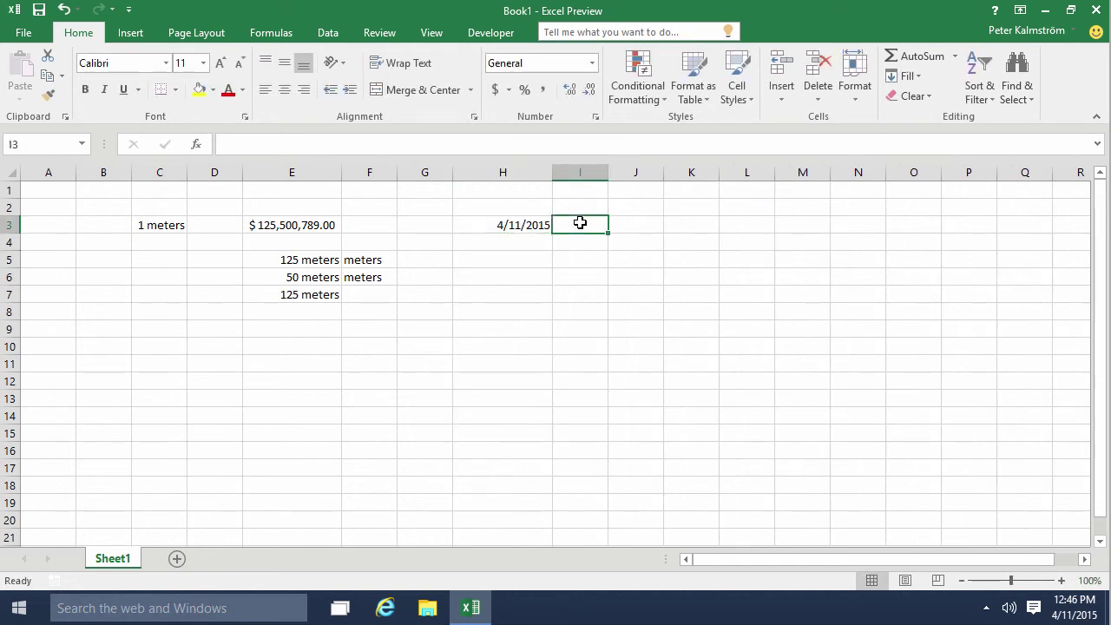
- Open the number format settings for the date in cell H3 and examine the built-in date and time formats
left_click(528, 223)
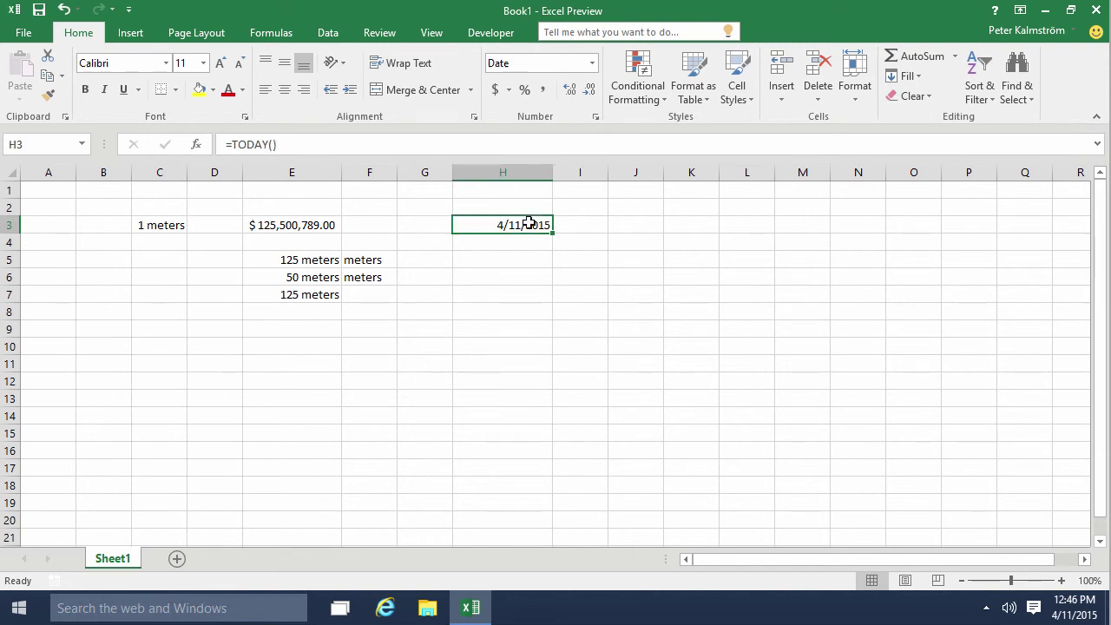
left_click(473, 117)
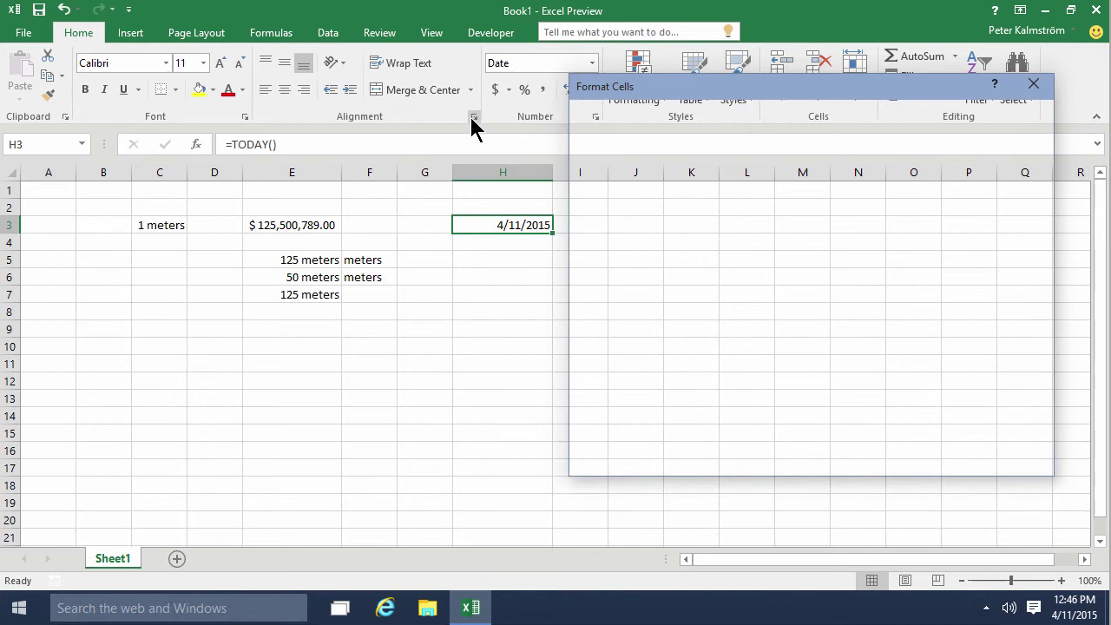
left_click(603, 116)
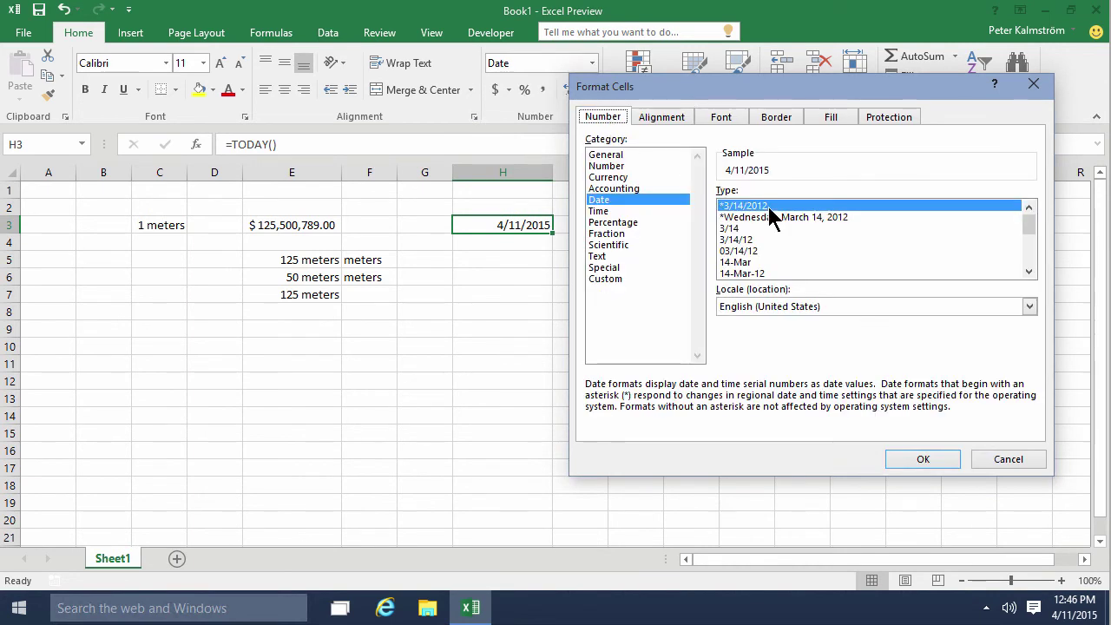
left_click(612, 212)
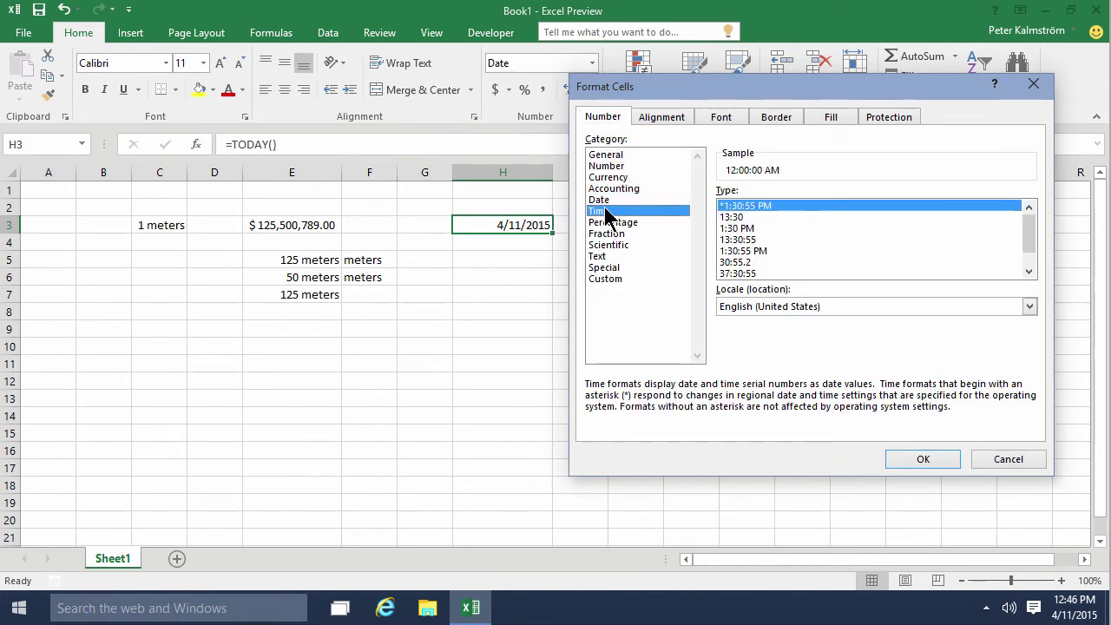
left_click(634, 202)
left_click_drag(1024, 235, 1040, 282)
left_click(618, 211)
left_click_drag(1028, 242, 1028, 253)
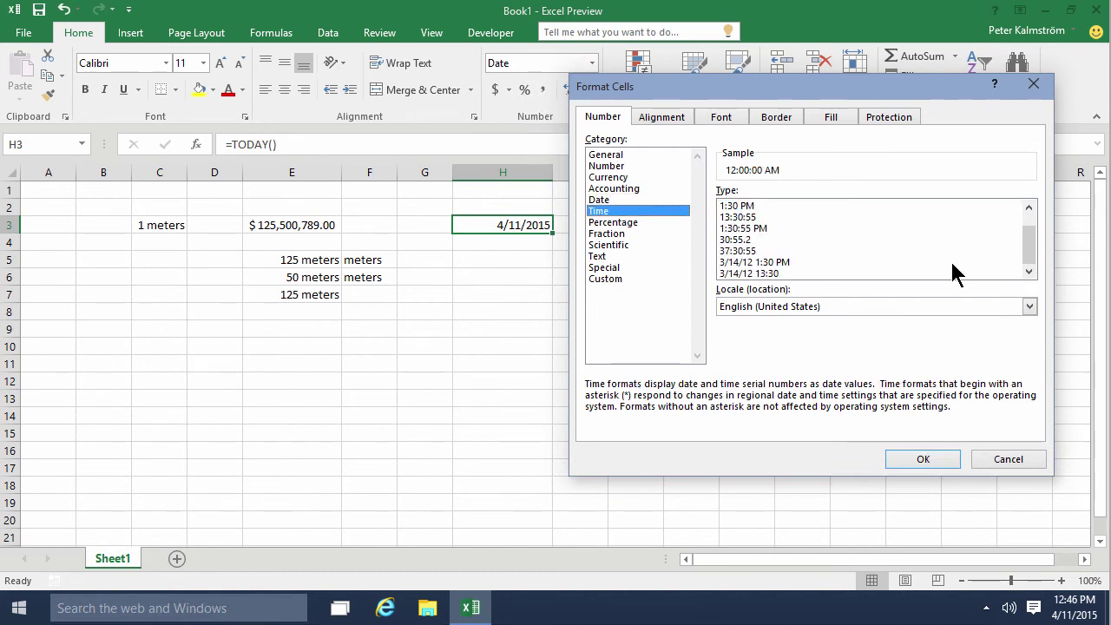
- Build the custom date format d-mmm-yyyy for cell H3, based on the existing d-mmm-yy code
left_click(613, 281)
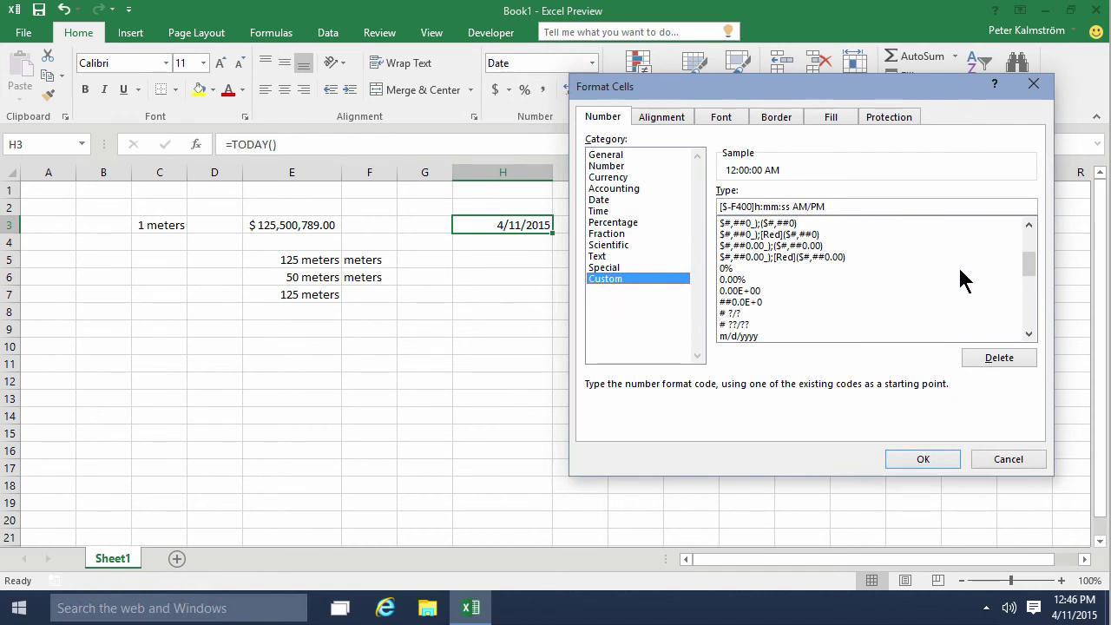
mouse_move(1029, 261)
left_mouse_down()
mouse_move(1040, 311)
mouse_move(1029, 227)
mouse_move(1032, 276)
left_mouse_up()
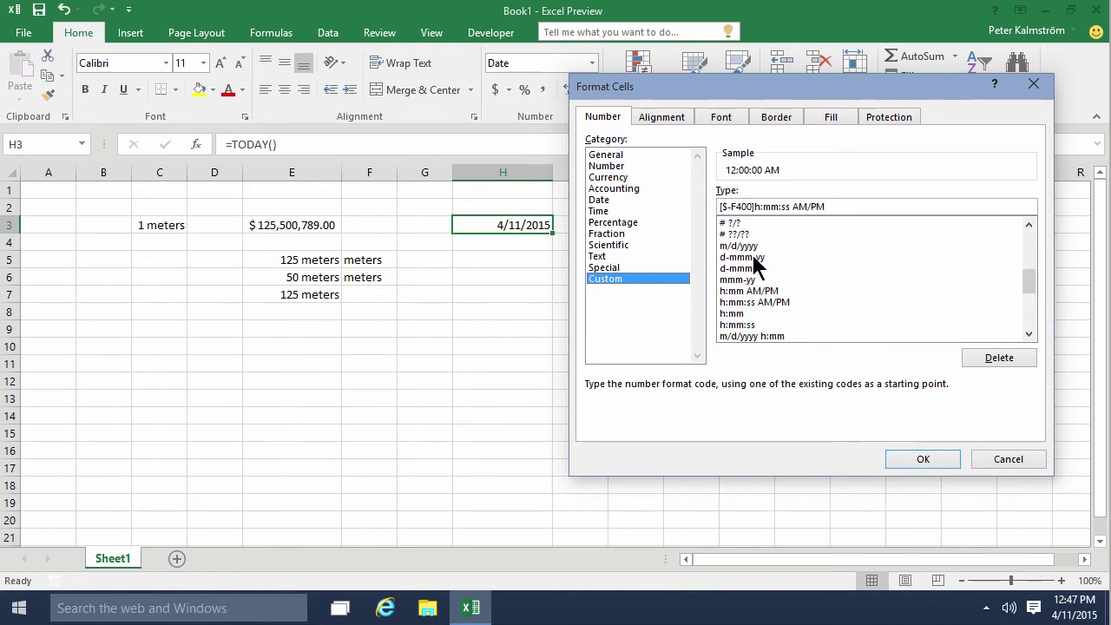
left_click(745, 258)
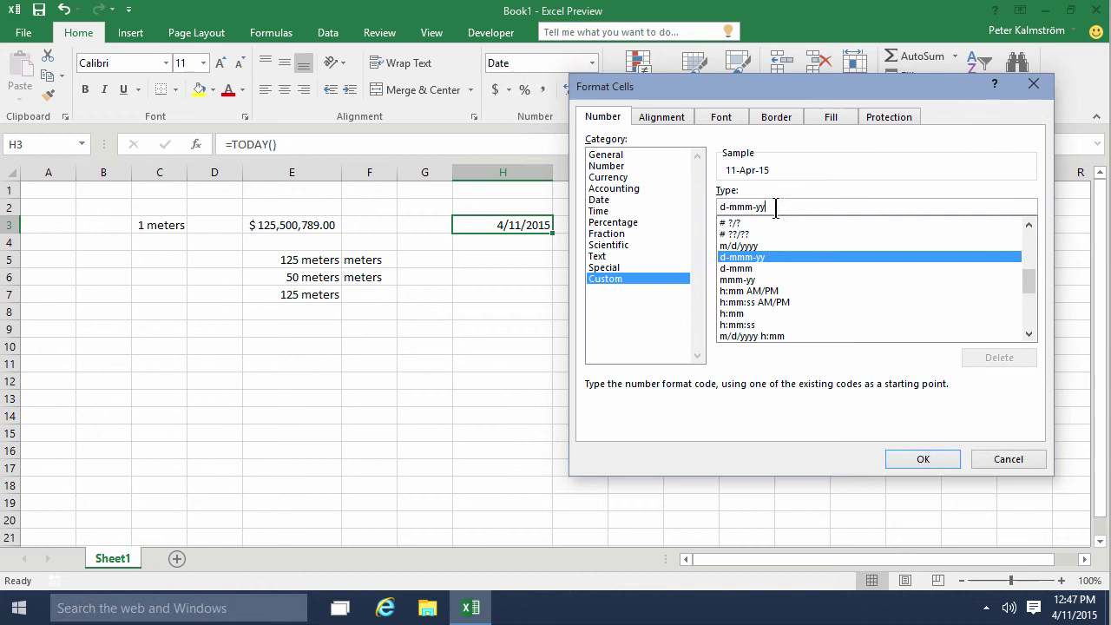
type("yy")
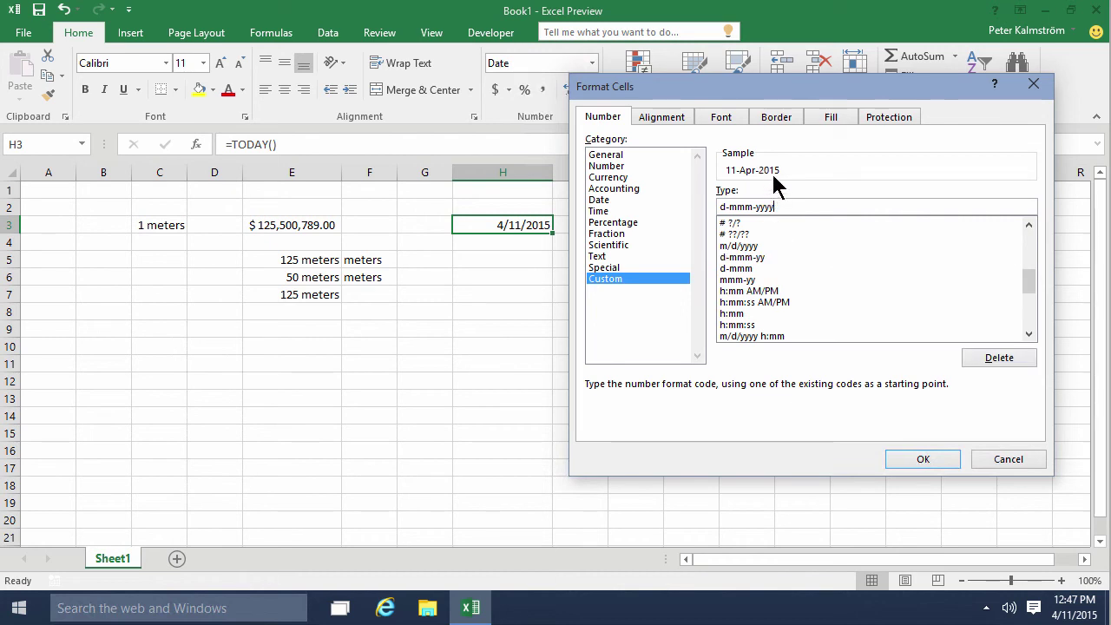
- Replace the custom format code with dddd and apply it to cell H3 to show the full weekday name
left_click_drag(784, 206, 698, 208)
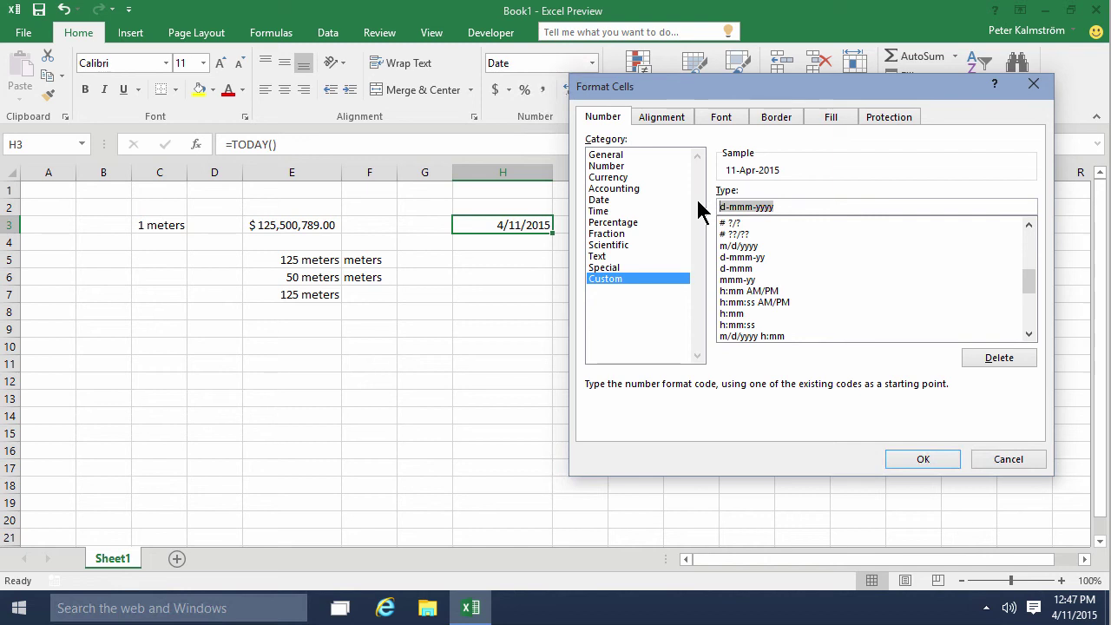
type("d")
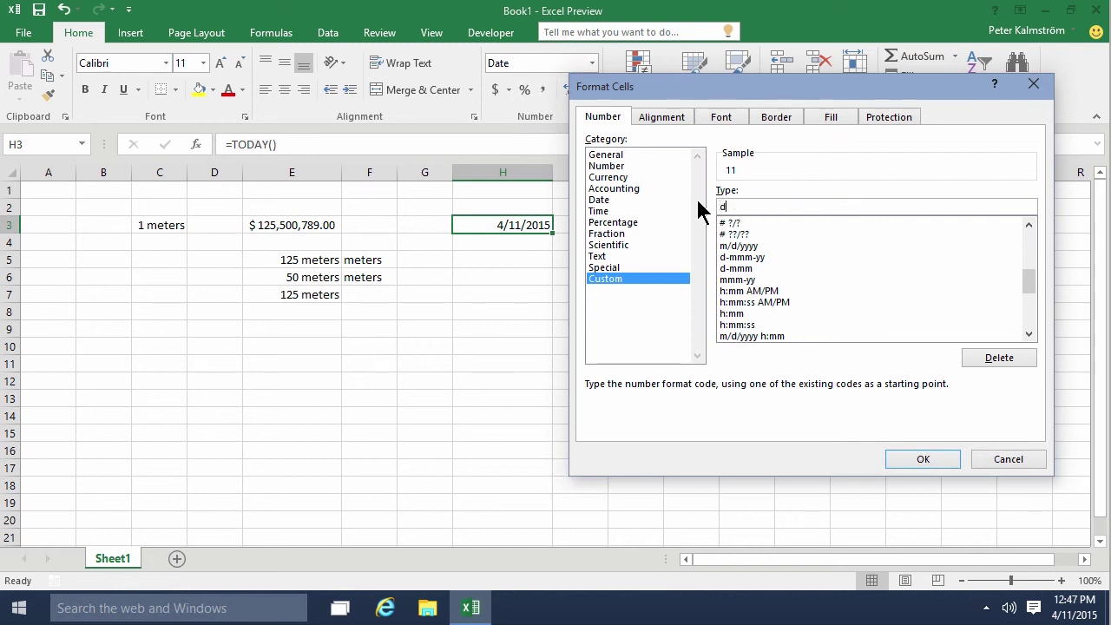
type("dd")
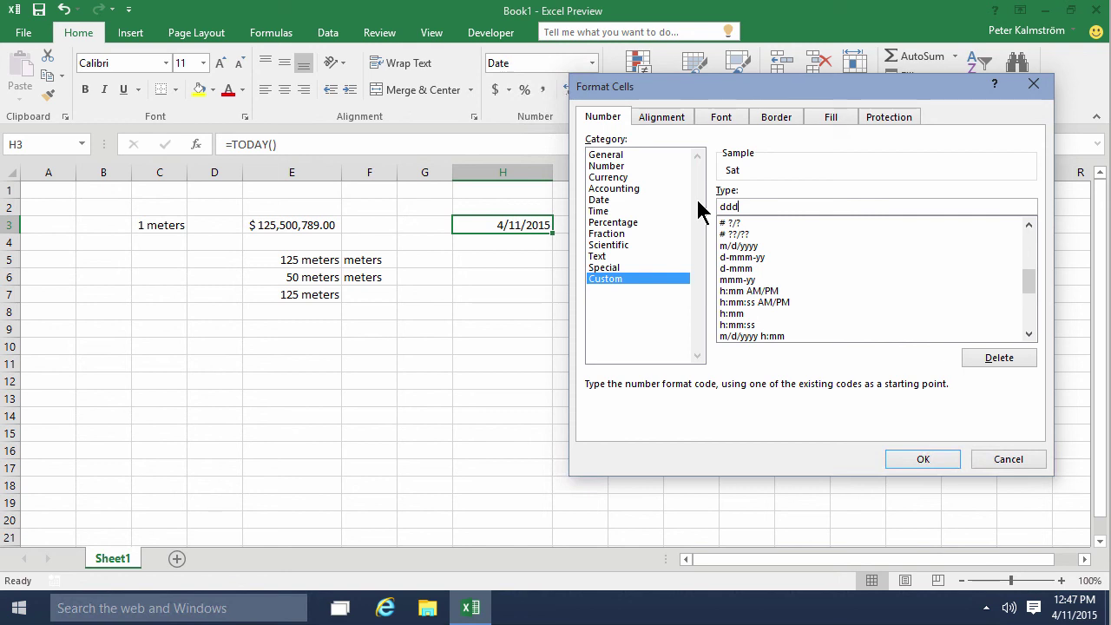
type("d")
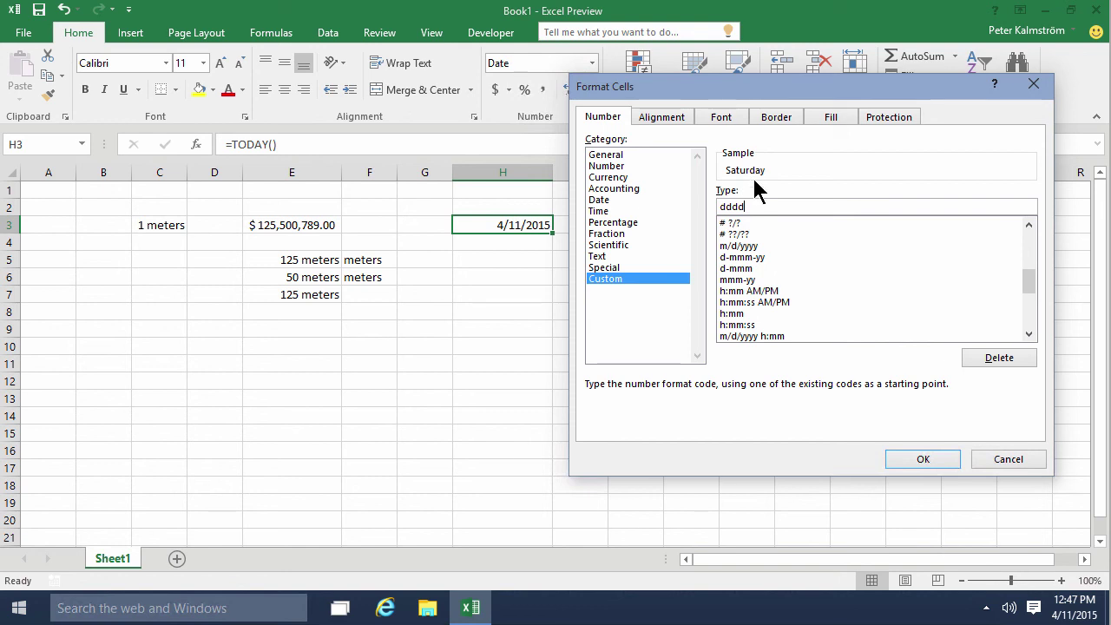
left_click(917, 459)
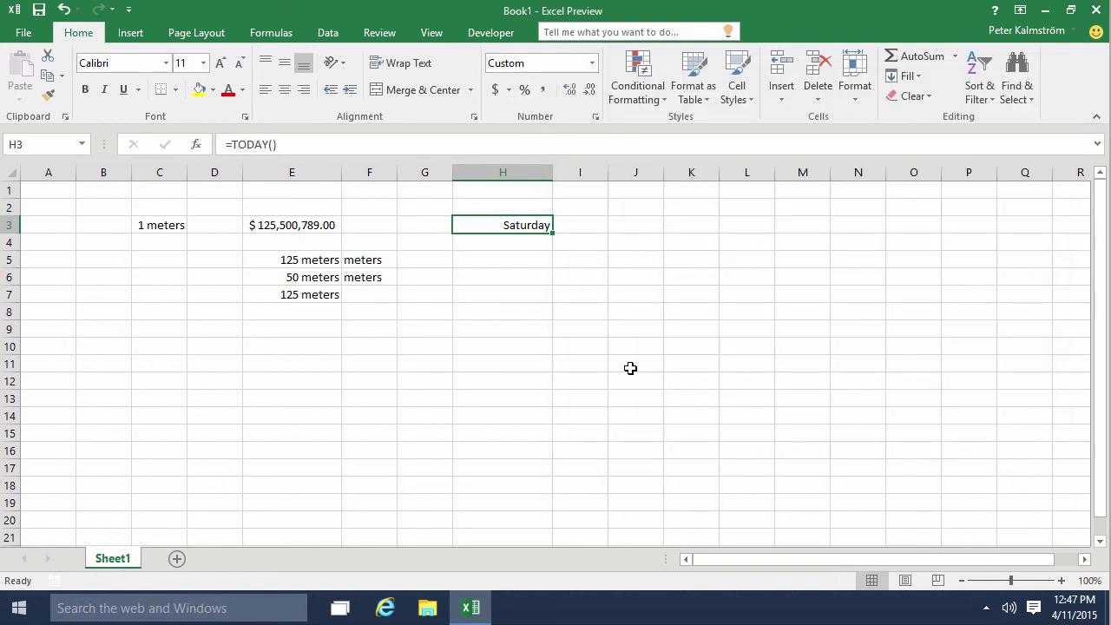
left_click(626, 365)
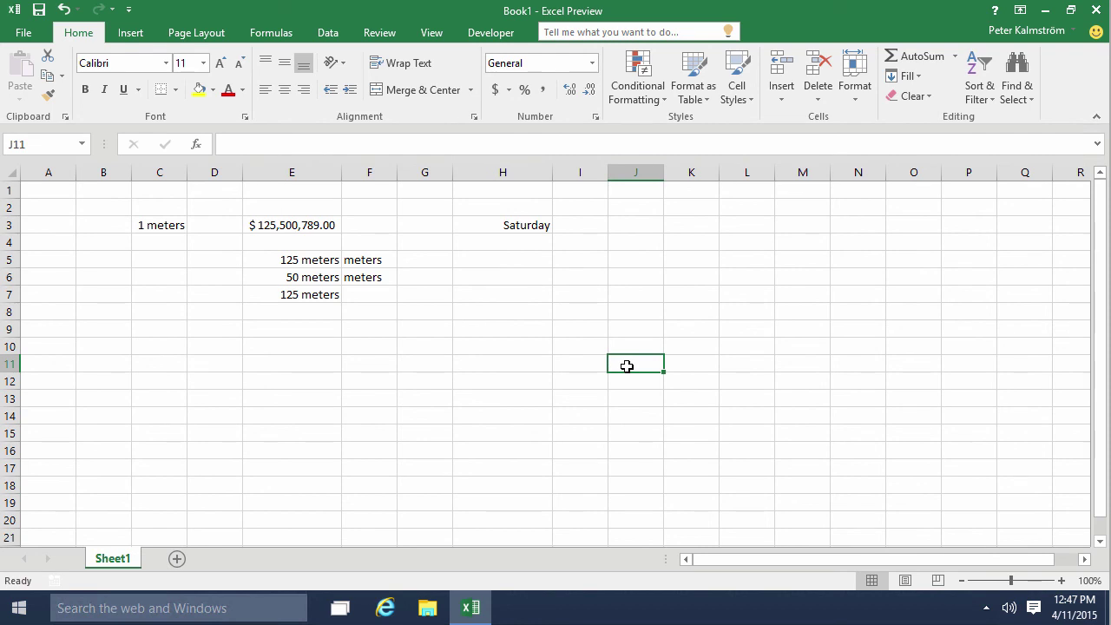